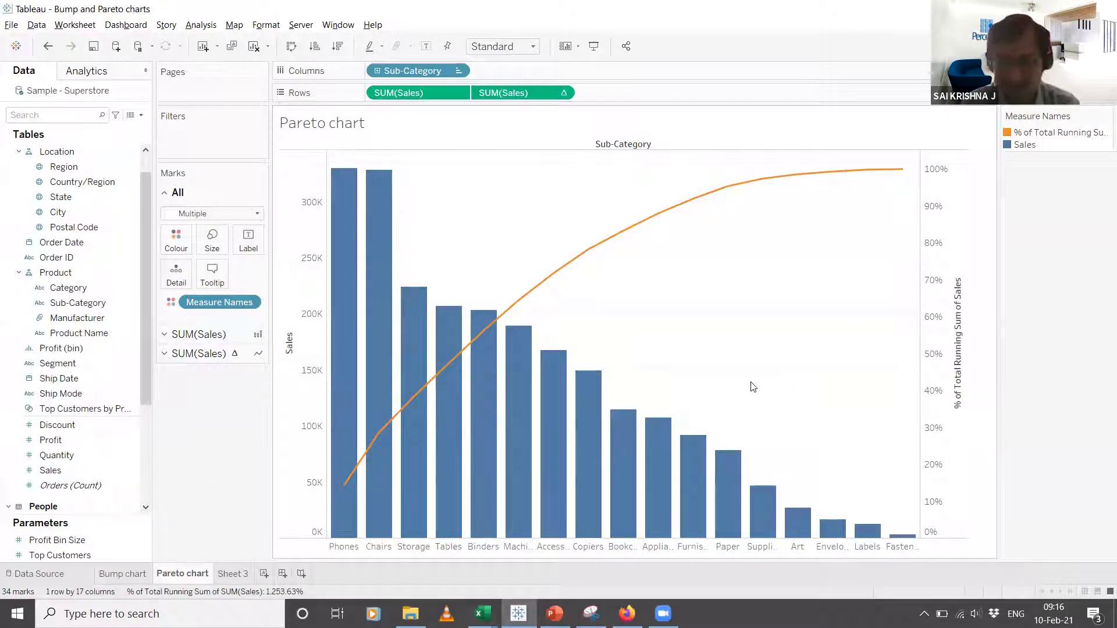
Switch to the Sample - Superstore workbook in Excel and examine the formulas behind sales, share of sales and cumulative share.
mouse_move(554, 531)
mouse_move(482, 614)
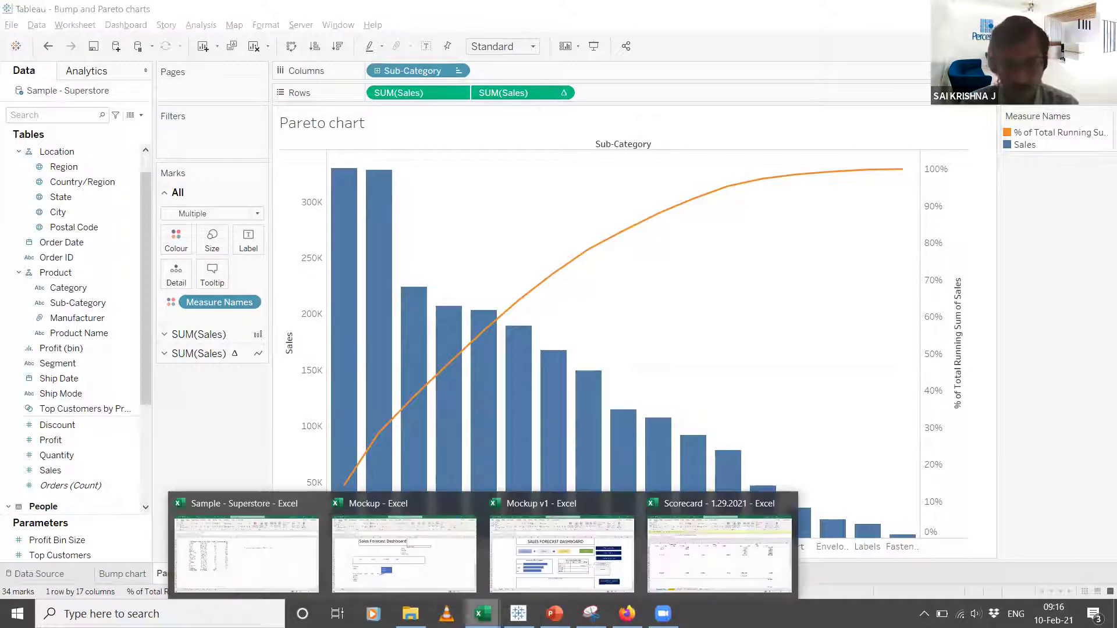
left_click(282, 563)
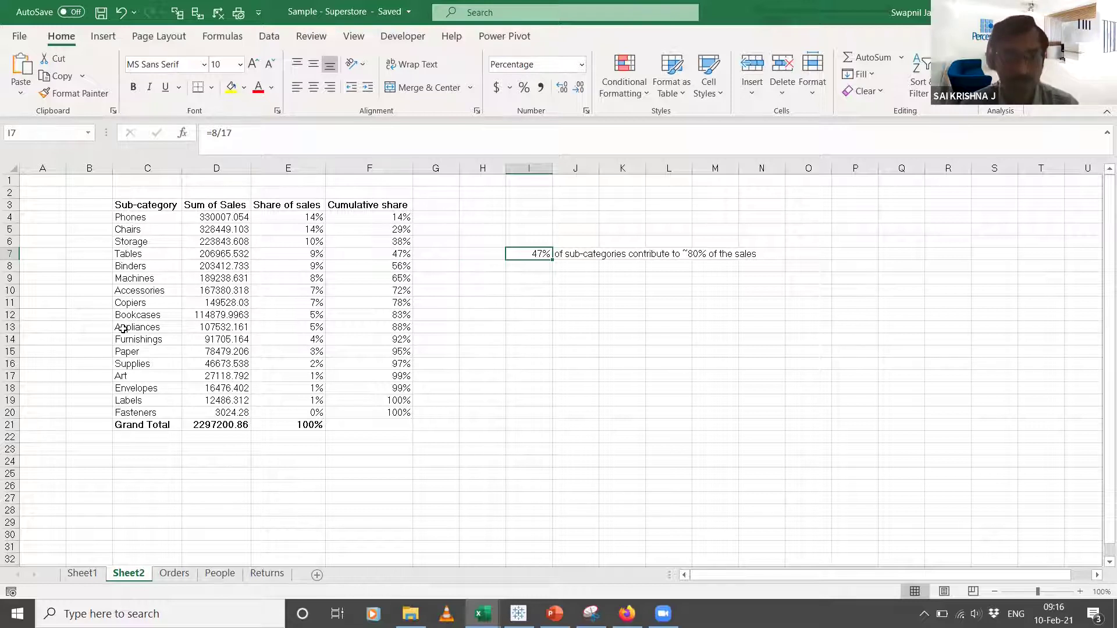
left_click(230, 215)
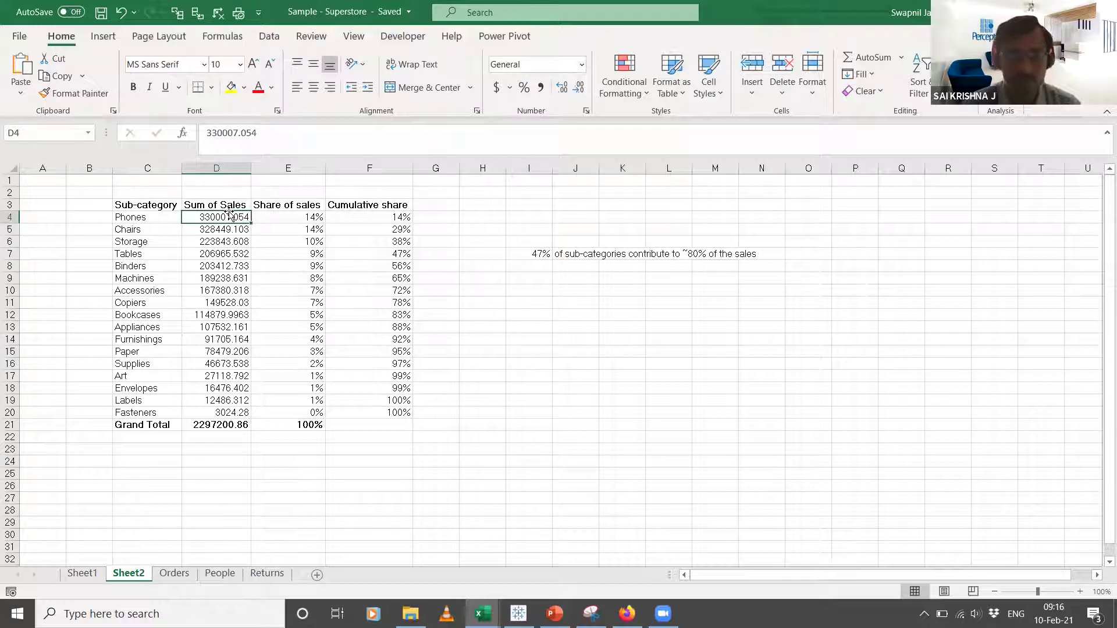
left_click(292, 215)
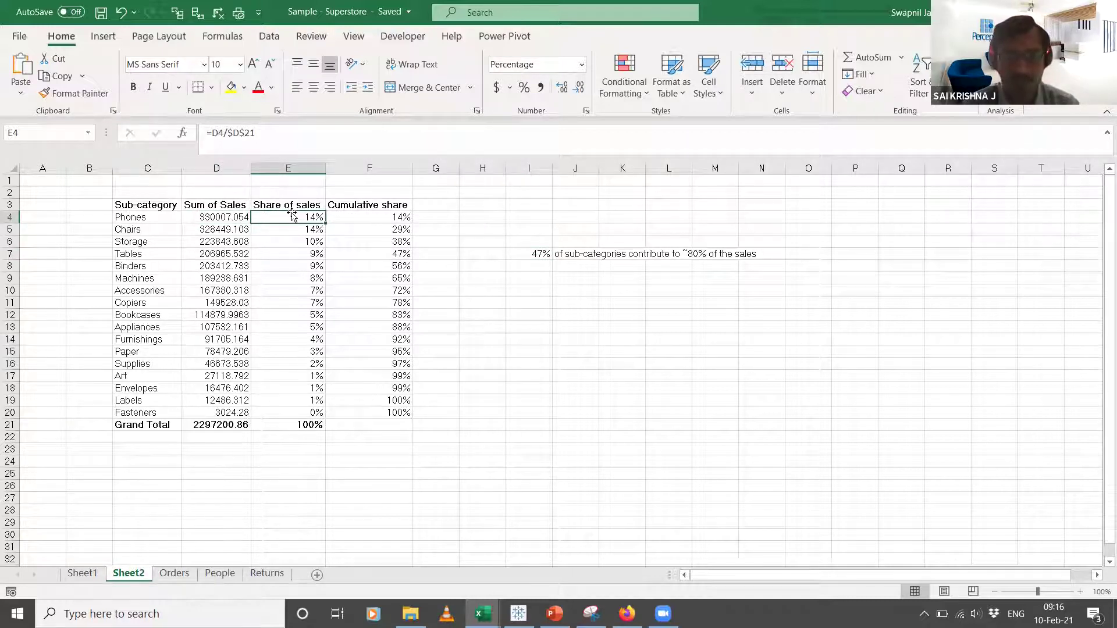
left_click(315, 133)
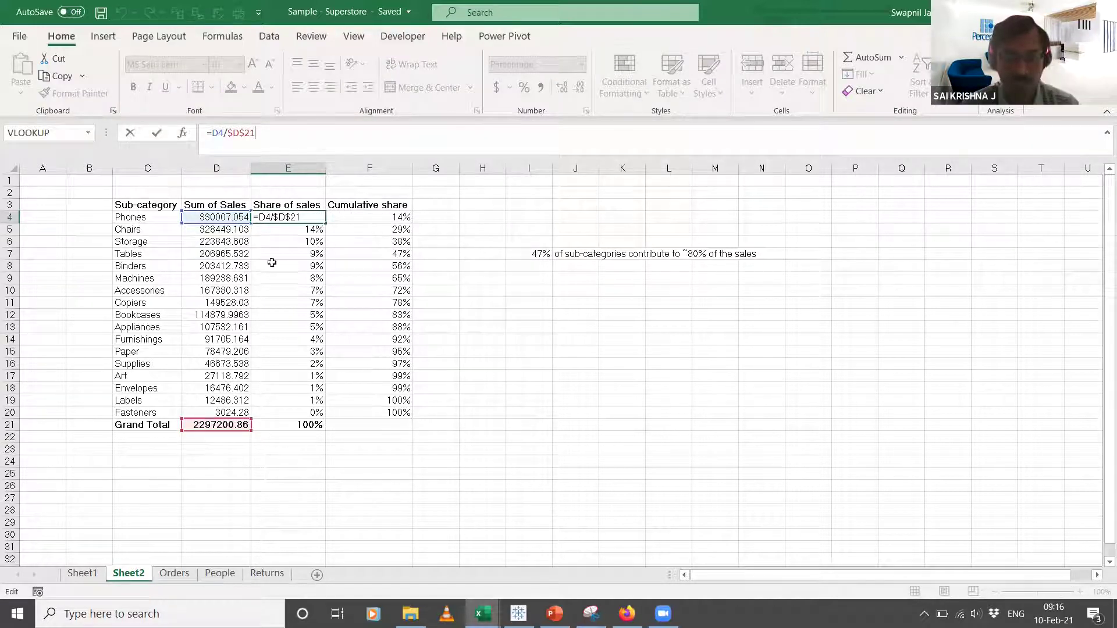
key("Escape")
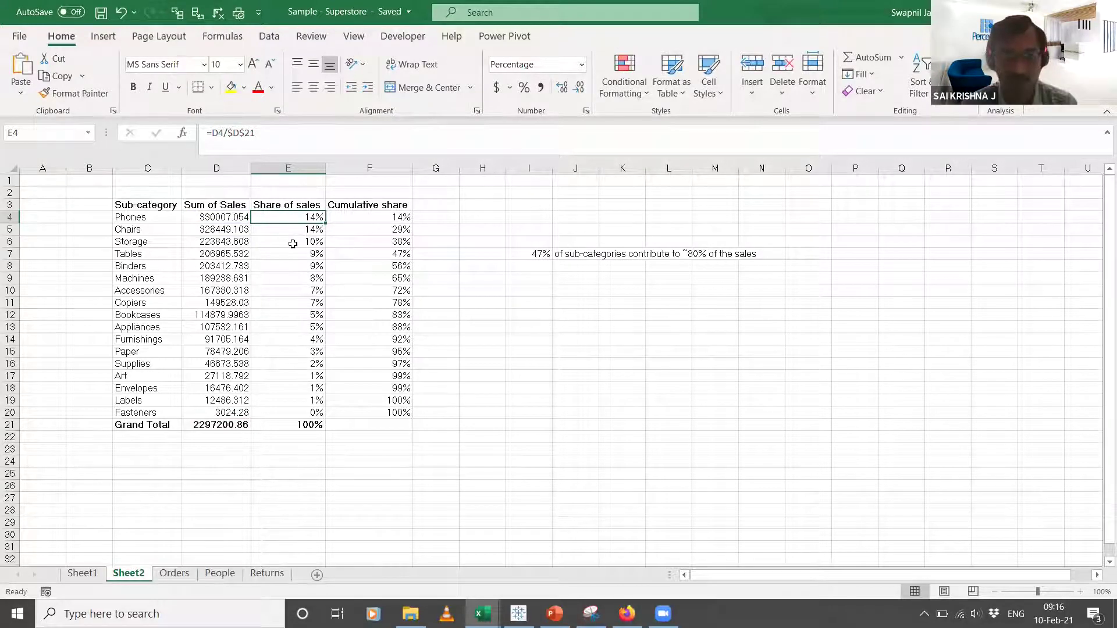
left_click(293, 243)
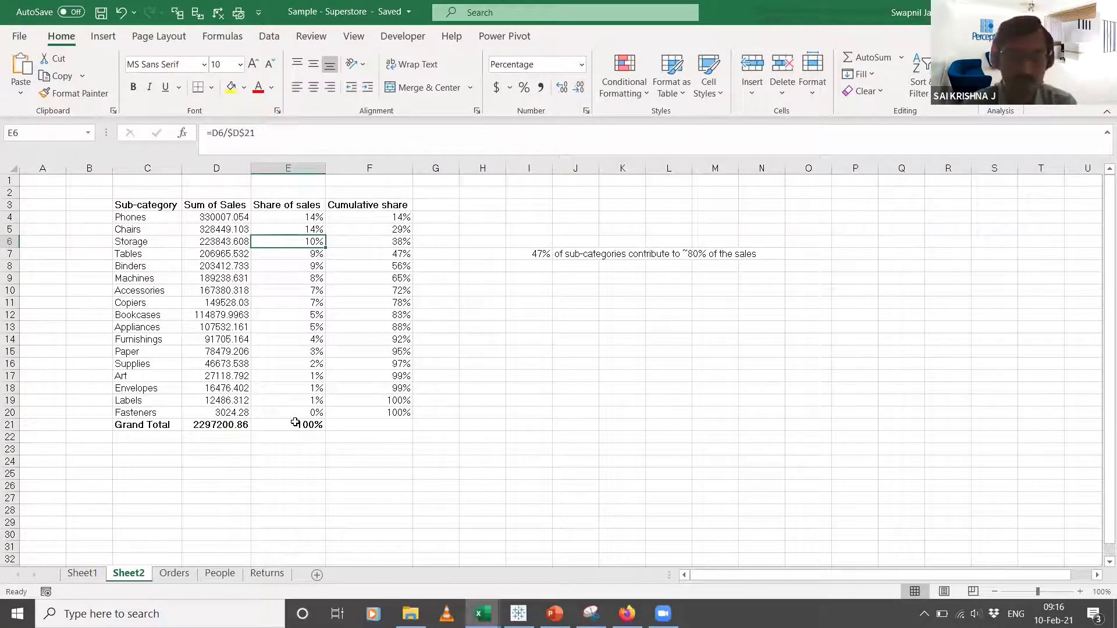
left_click(374, 219)
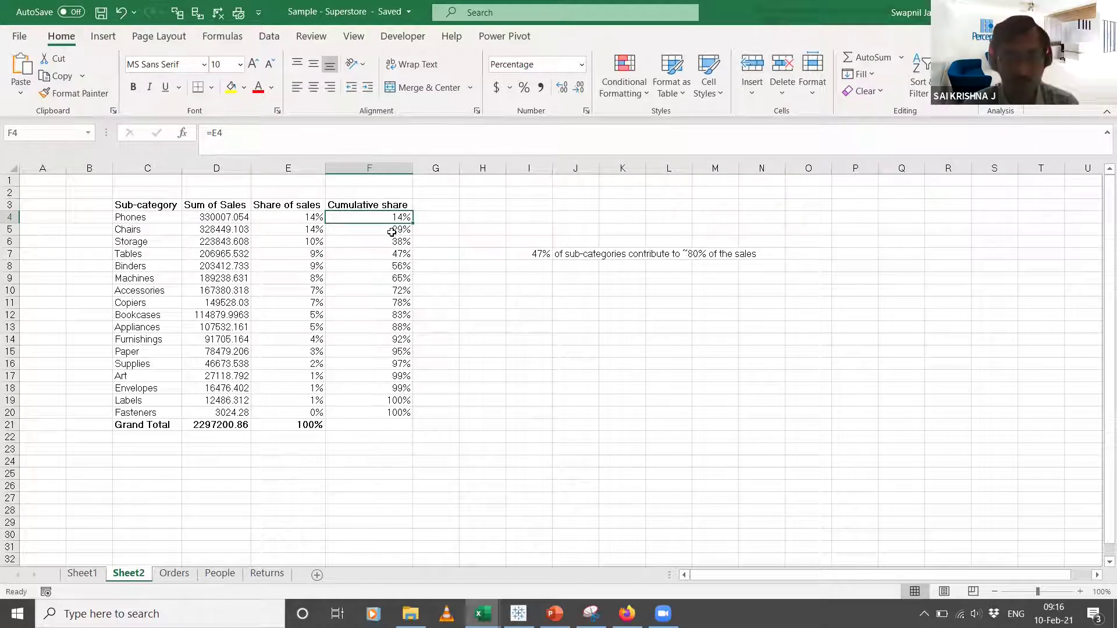
Show the Share of sales and Cumulative share percentages in E4:F21 with one decimal place.
left_click(314, 220)
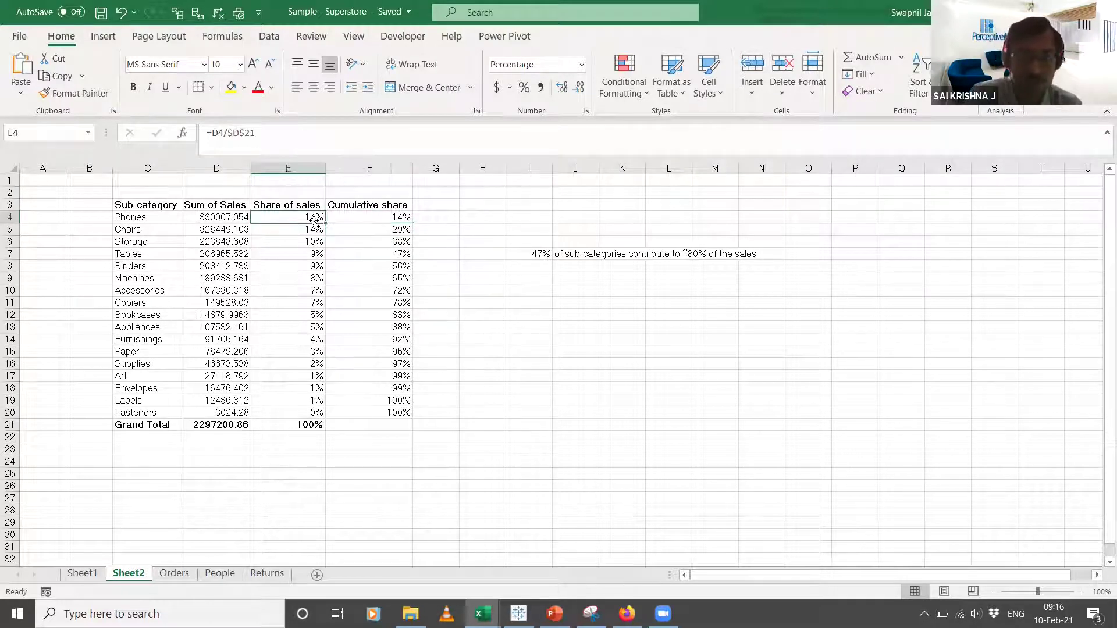
key("ctrl+shift+Down")
key("shift+Right")
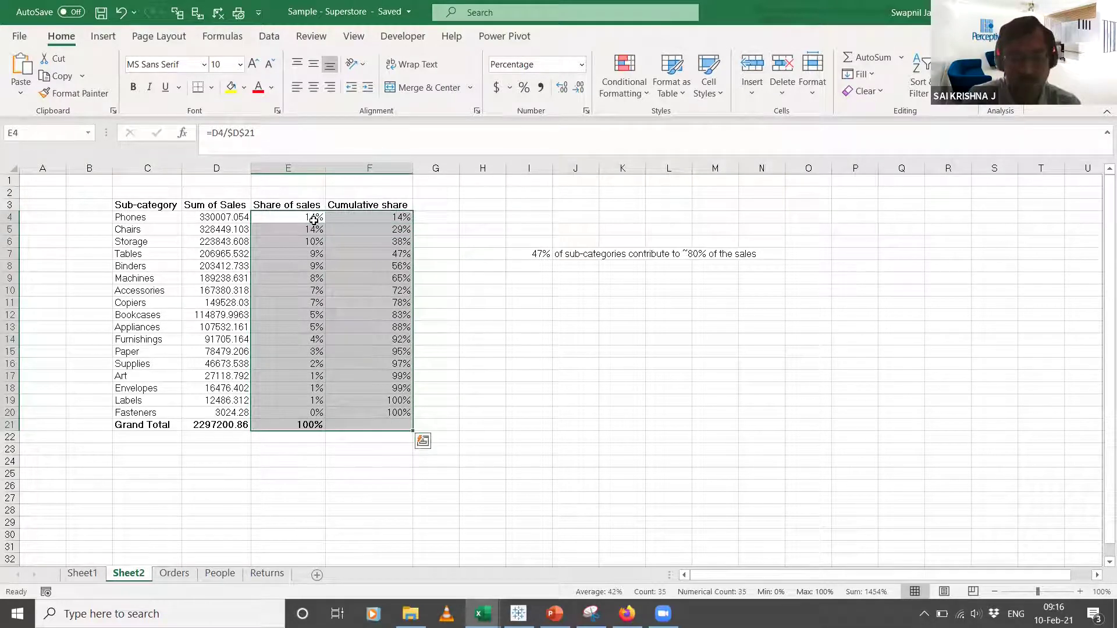
left_click(566, 91)
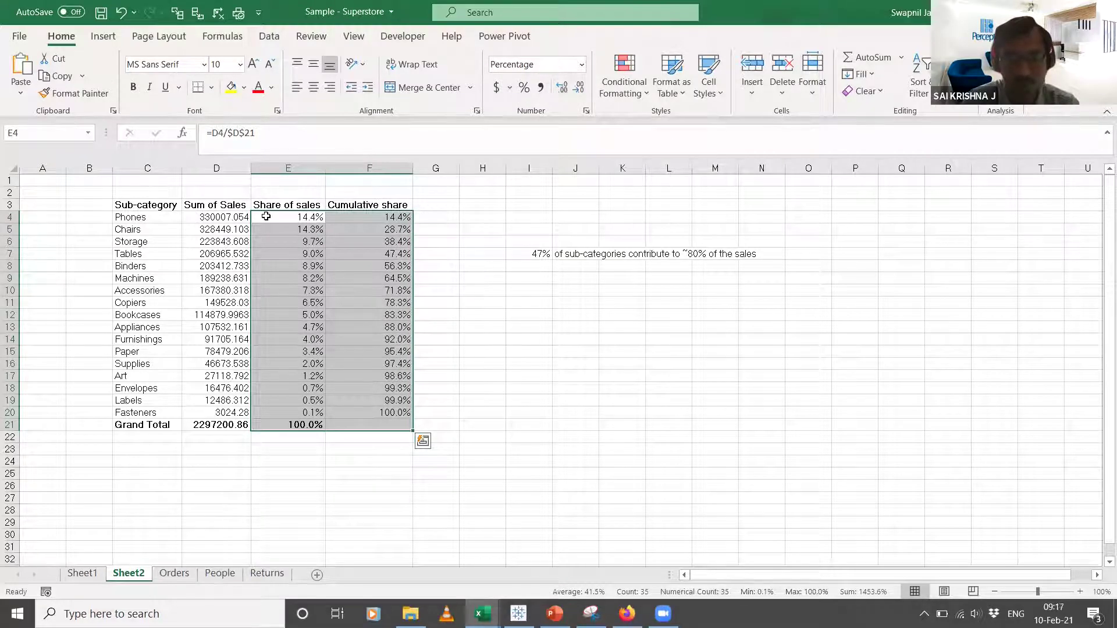
left_click(266, 216)
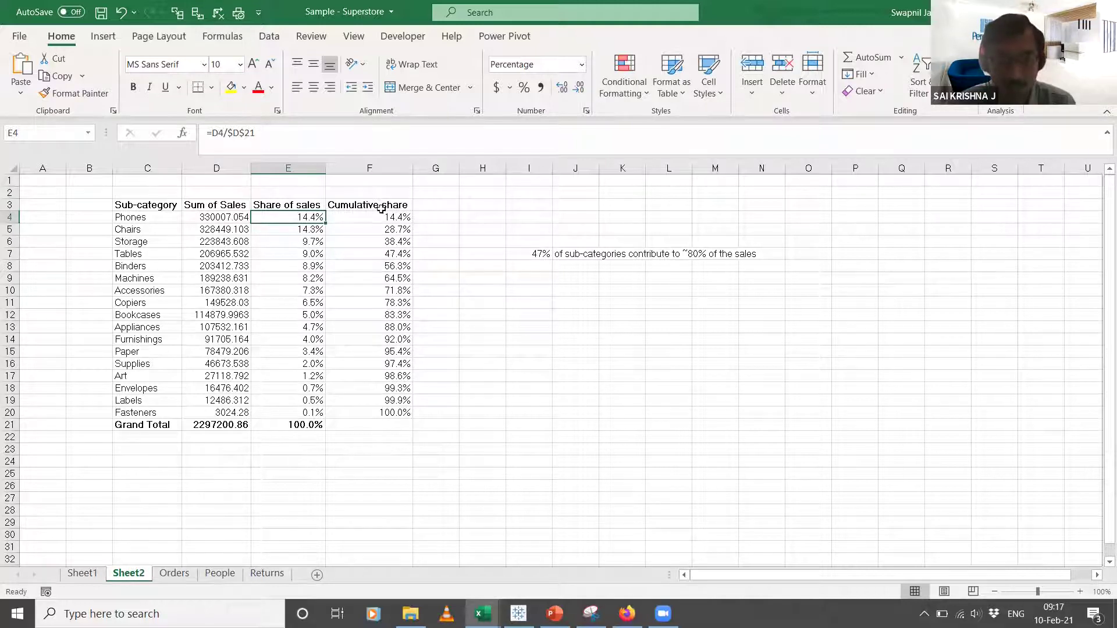
Examine the cumulative share formulas for Chairs and Fasteners and compare them with the running-total line of the Pareto chart in Tableau.
left_click(382, 231)
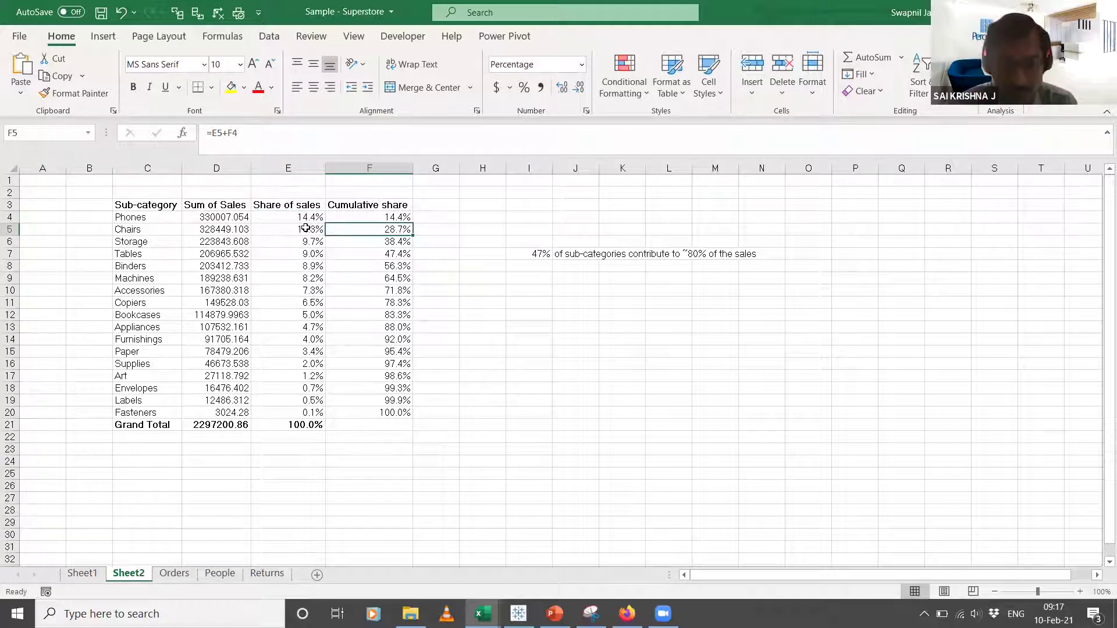
left_click(369, 410)
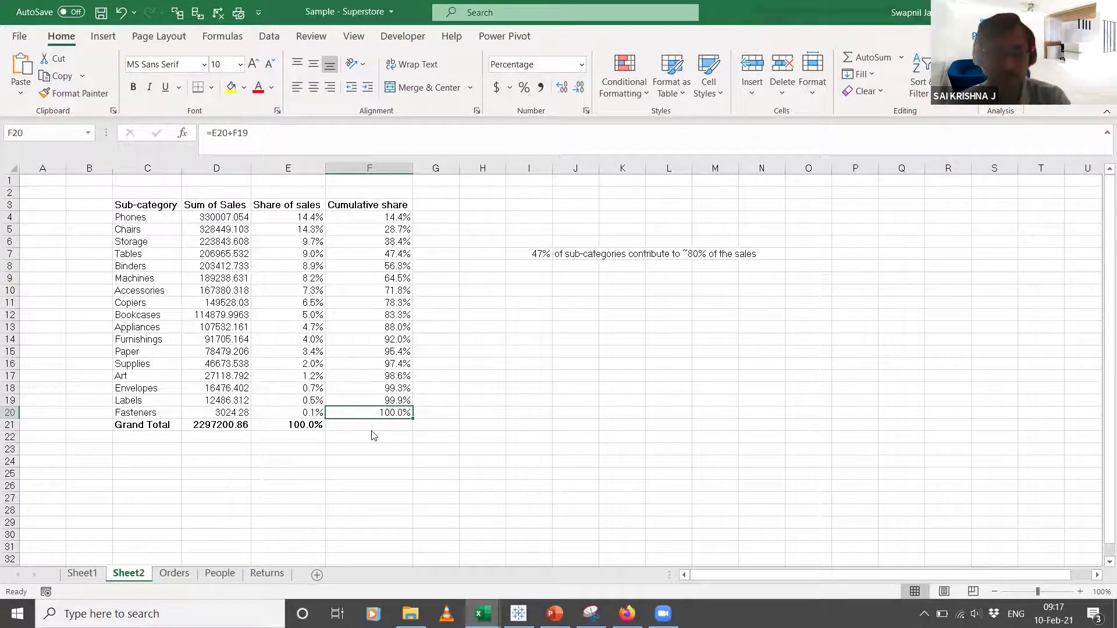
key("alt+Tab")
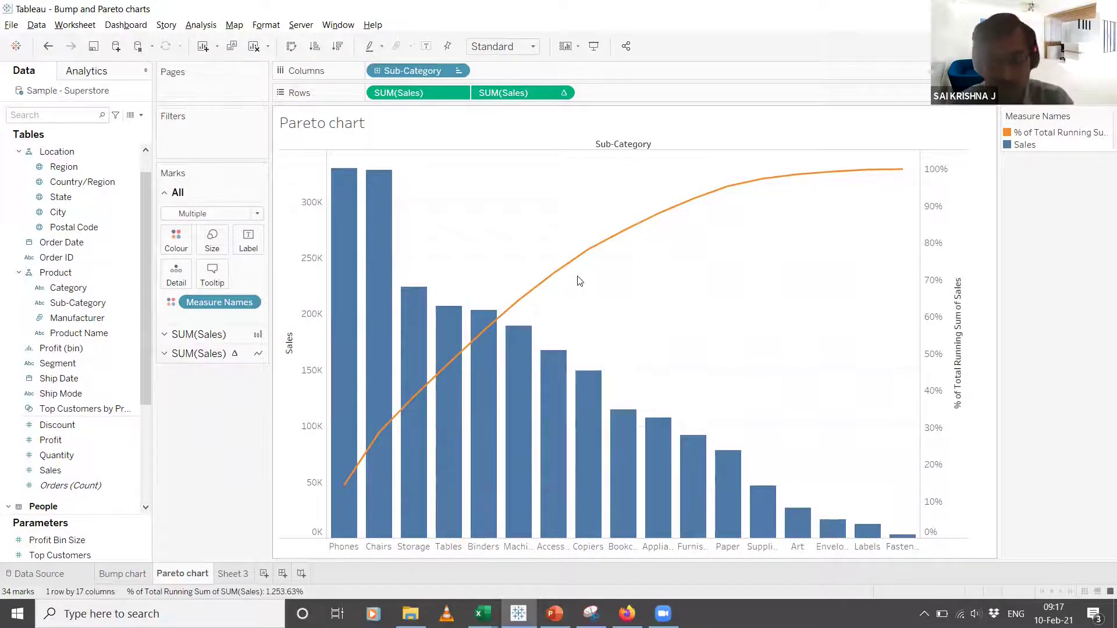
key("alt+Tab")
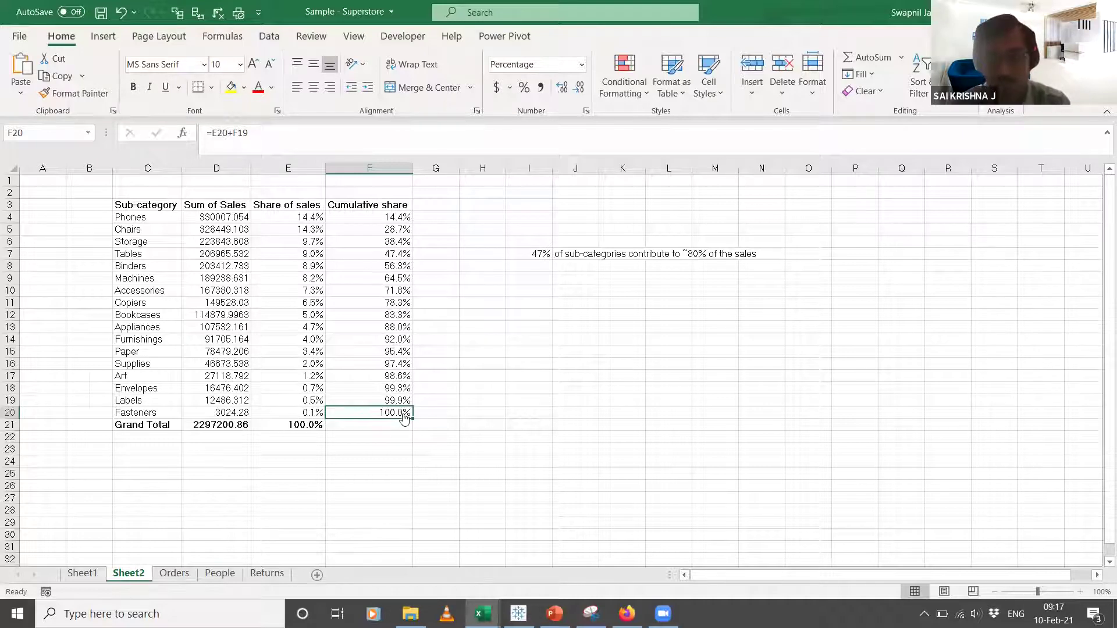
key("alt+Tab")
mouse_move(903, 176)
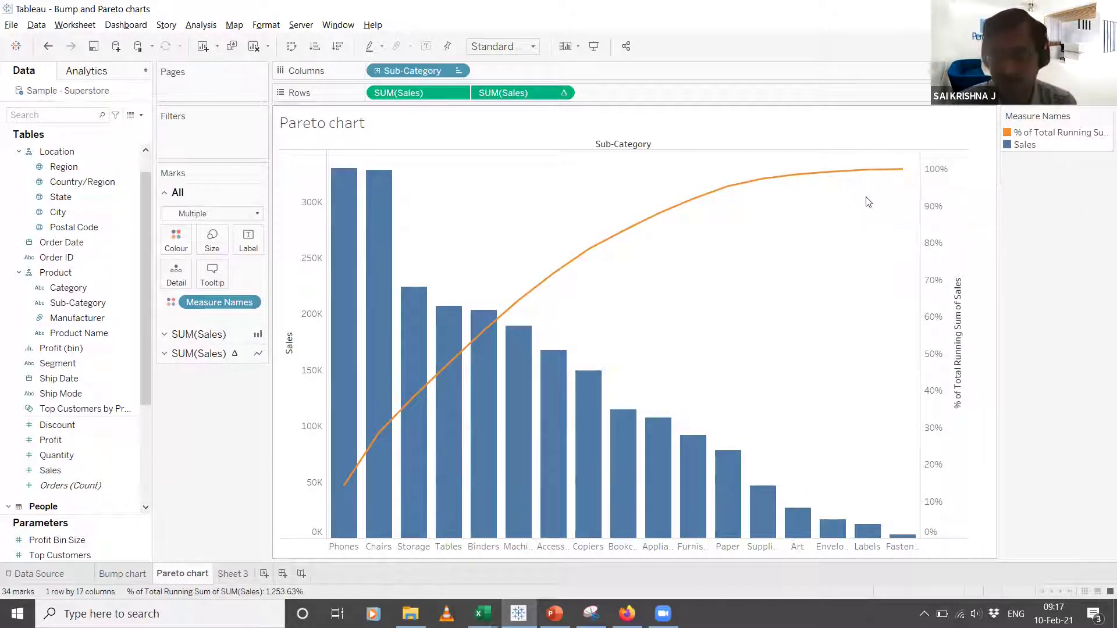
key("alt+Tab")
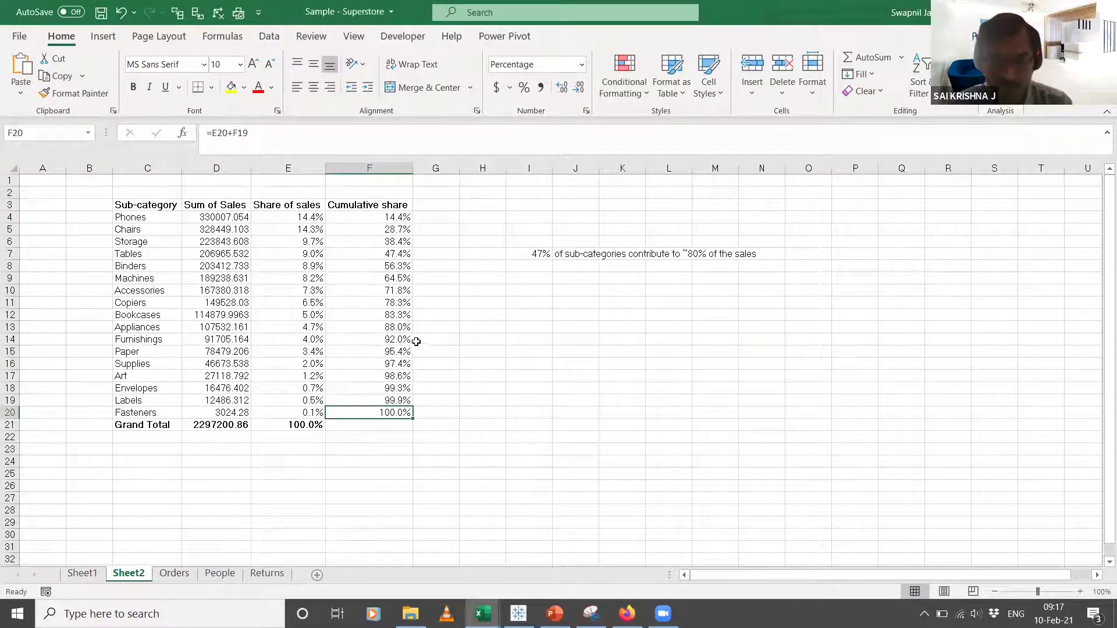
Examine the cumulative share at Copiers and count the sub-categories from Phones to Copiers against the full list down to Fasteners.
left_click(381, 302)
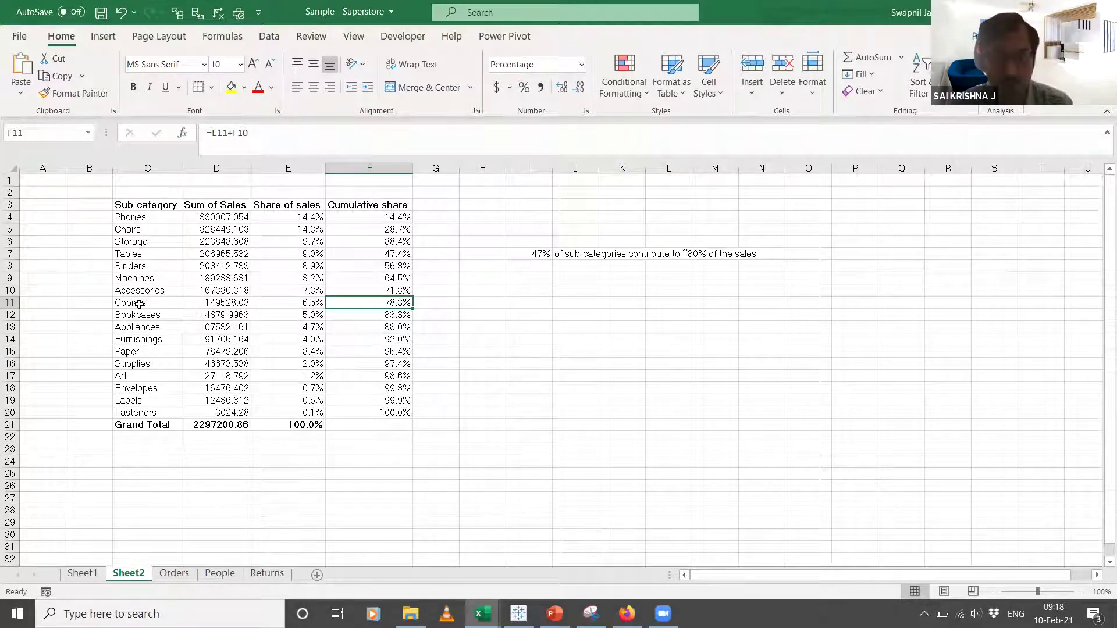
left_click(138, 217)
key("shift+Down")
key("shift+Down")
key("shift+Down")
key("shift+Down")
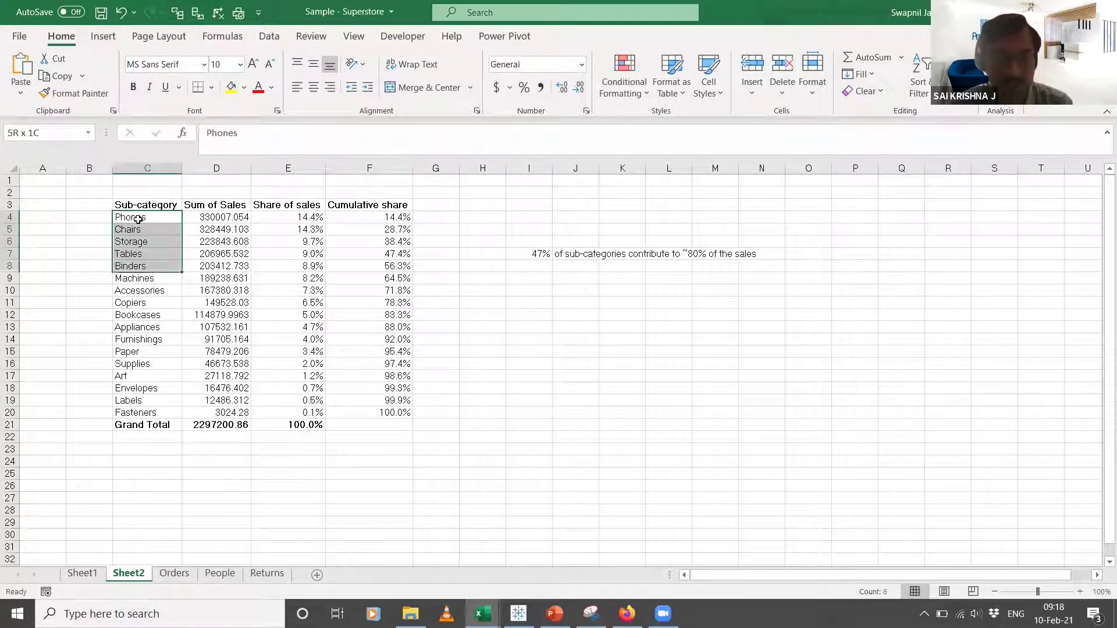
key("shift+Down")
key("shift+Down")
key("shift+Down")
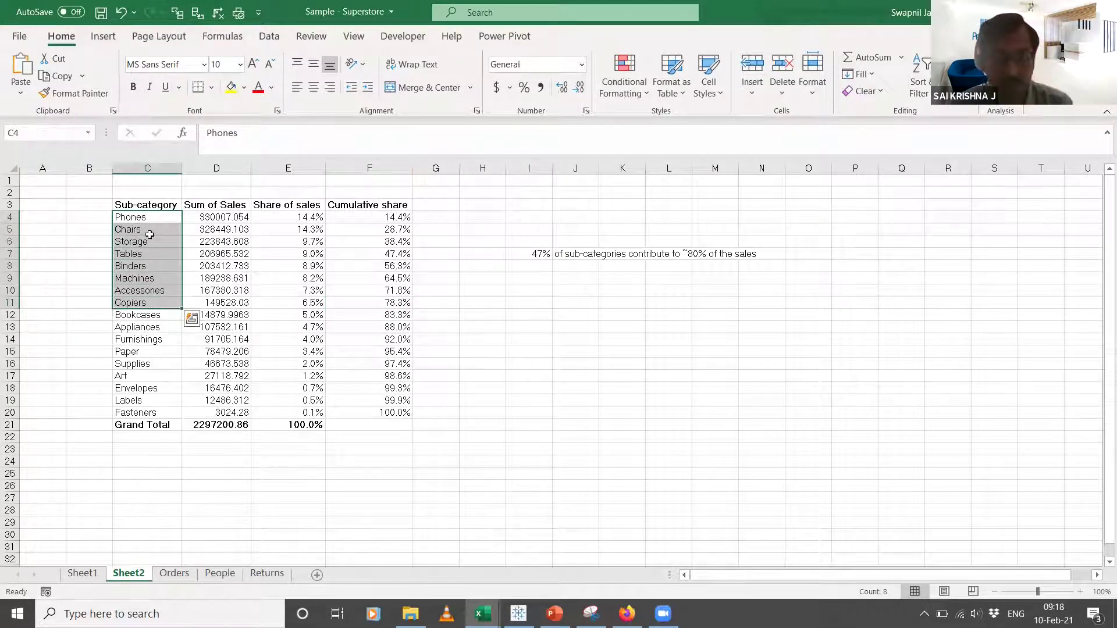
left_click(142, 216)
key("ctrl+shift+Down")
key("shift+Up")
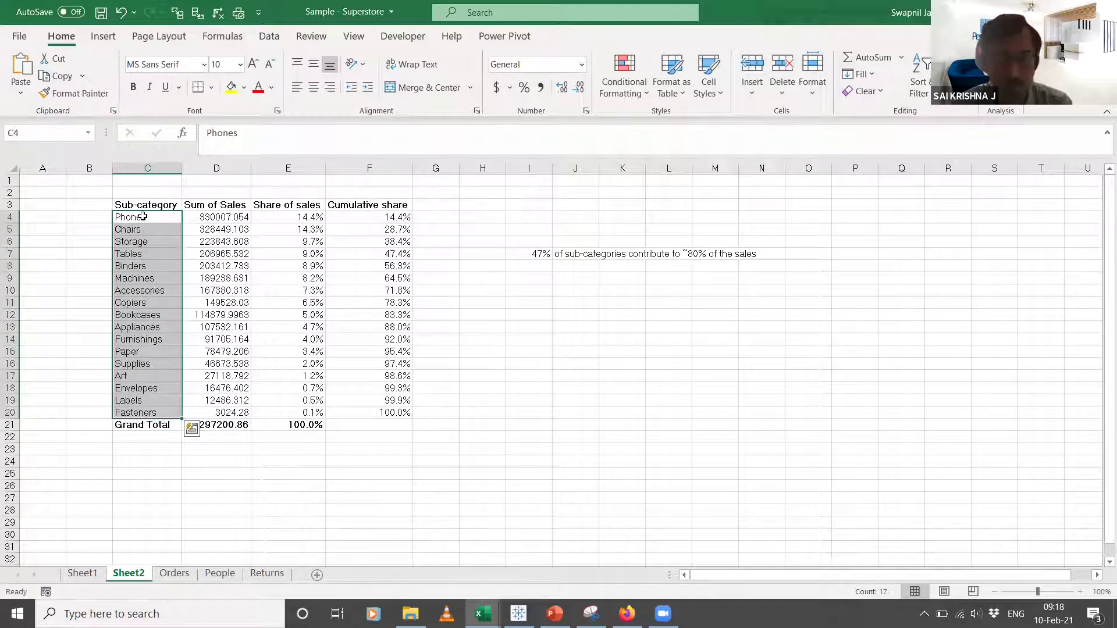
Check the formula in I7, and switch to Tableau to inspect the Copiers point on the cumulative line.
left_click(524, 256)
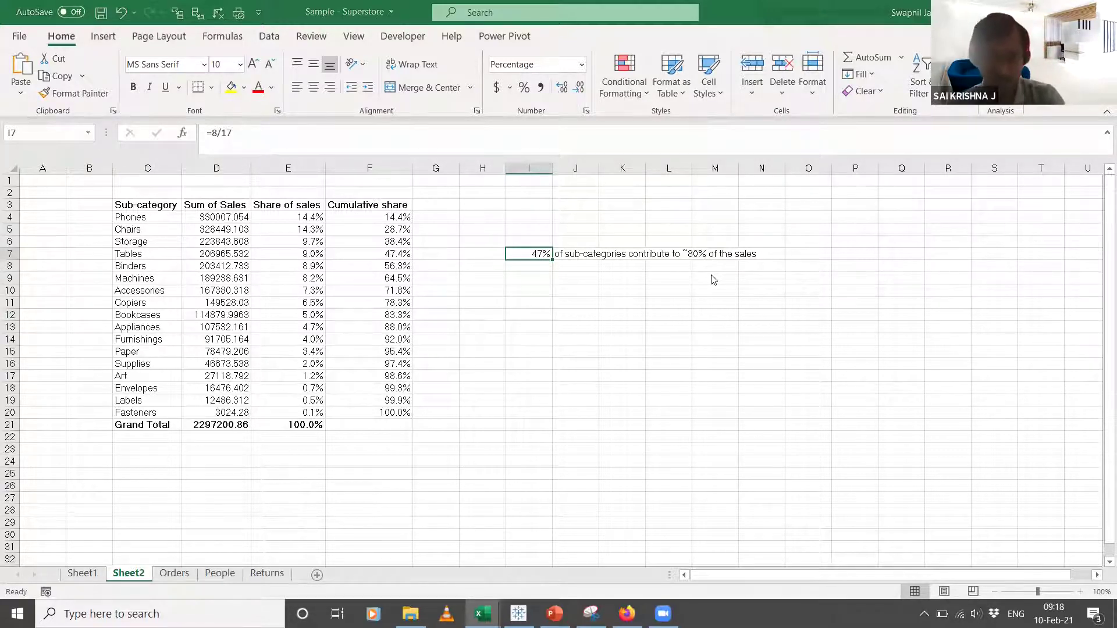
key("alt+Tab")
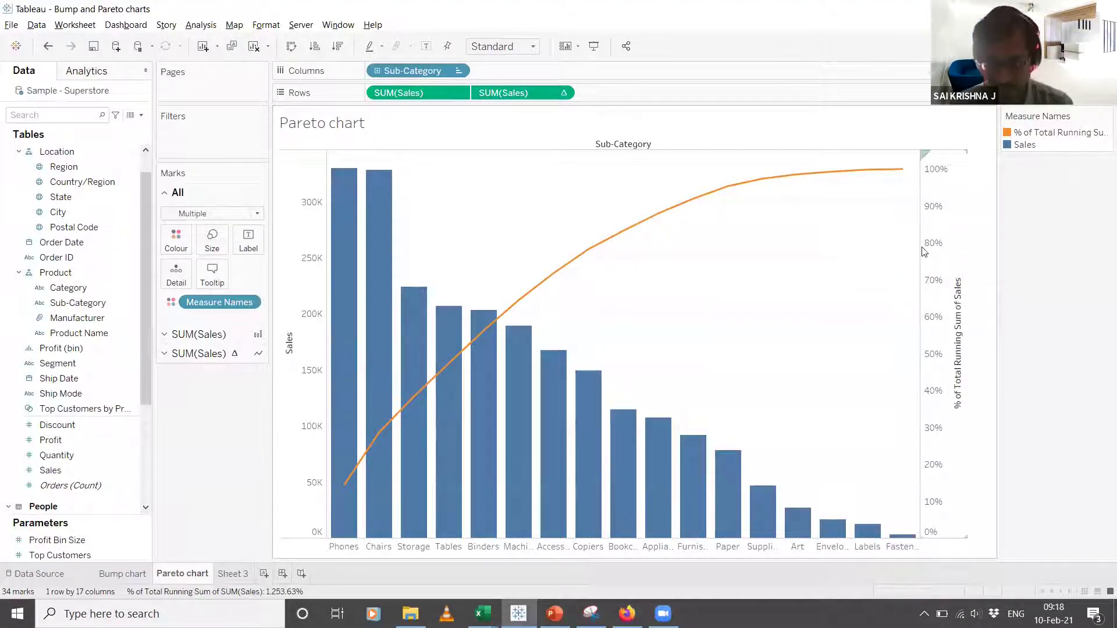
mouse_move(606, 243)
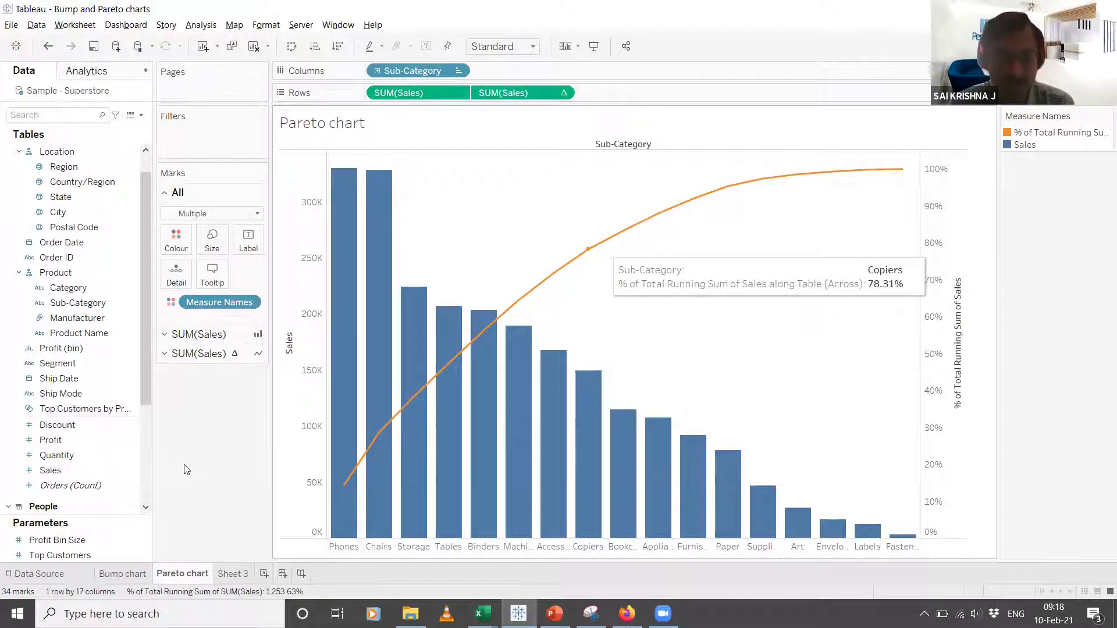
Create a new worksheet and build a bar chart with Sub-Category on Columns and the sum of Sales on Rows.
left_click(264, 575)
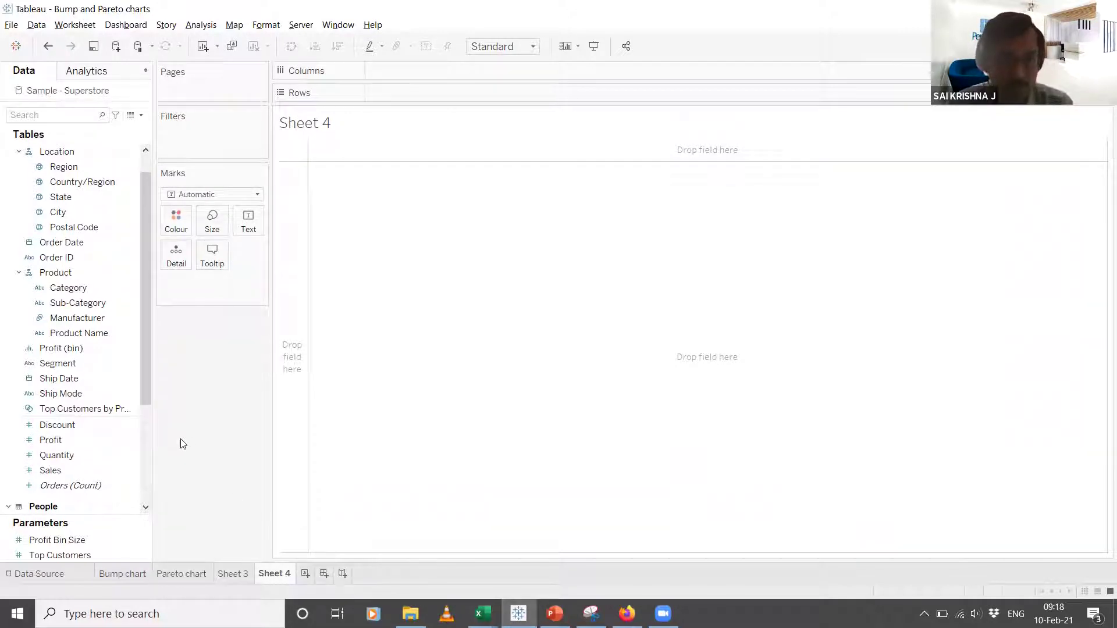
left_click_drag(78, 303, 454, 68)
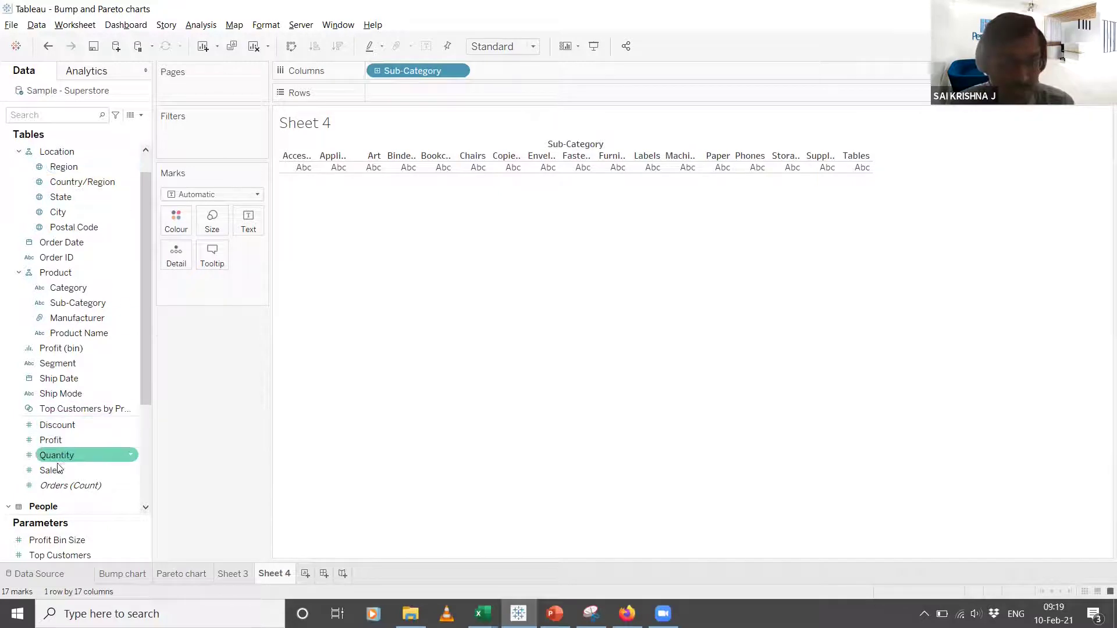
left_click_drag(58, 473, 216, 162)
left_click_drag(385, 59, 391, 91)
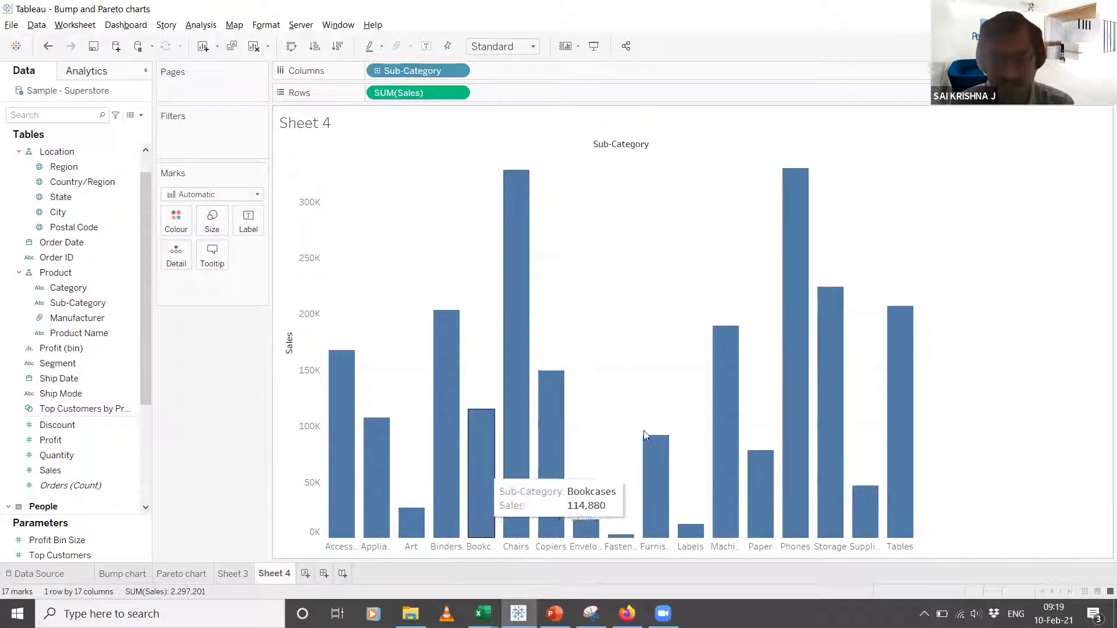
Sort the sub-category bars in descending order of sales and inspect the Chairs and Phones bars.
left_click(340, 49)
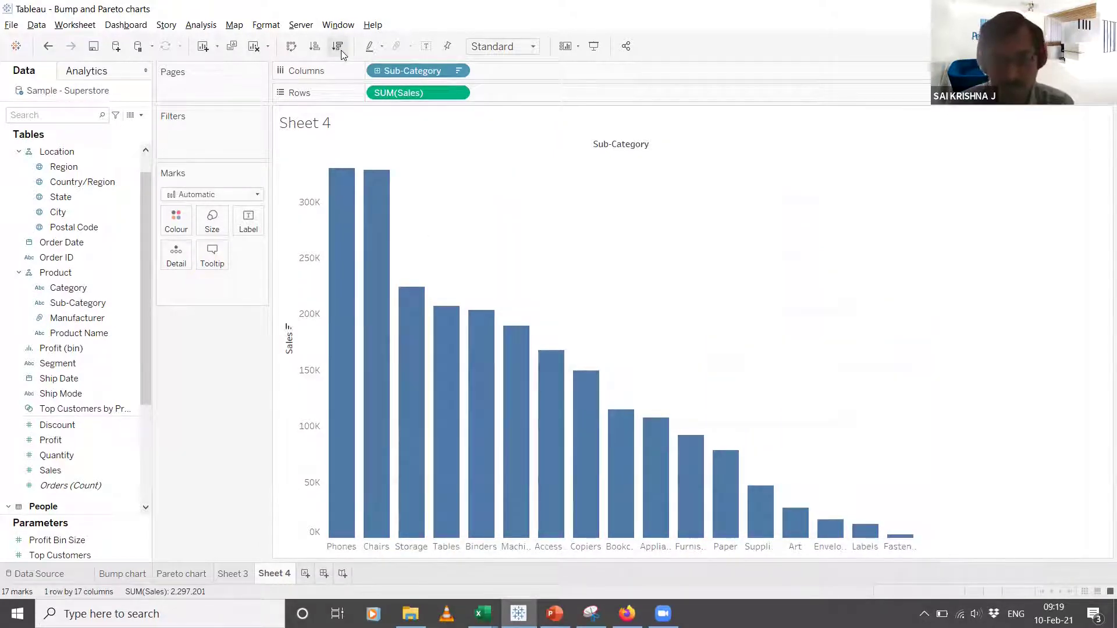
mouse_move(386, 227)
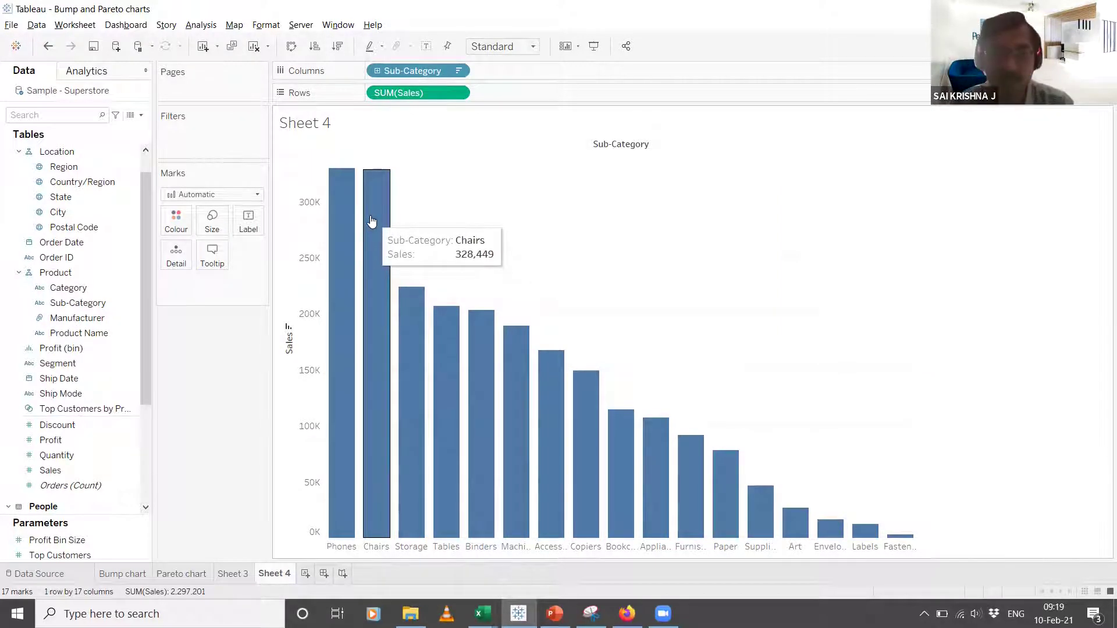
mouse_move(334, 174)
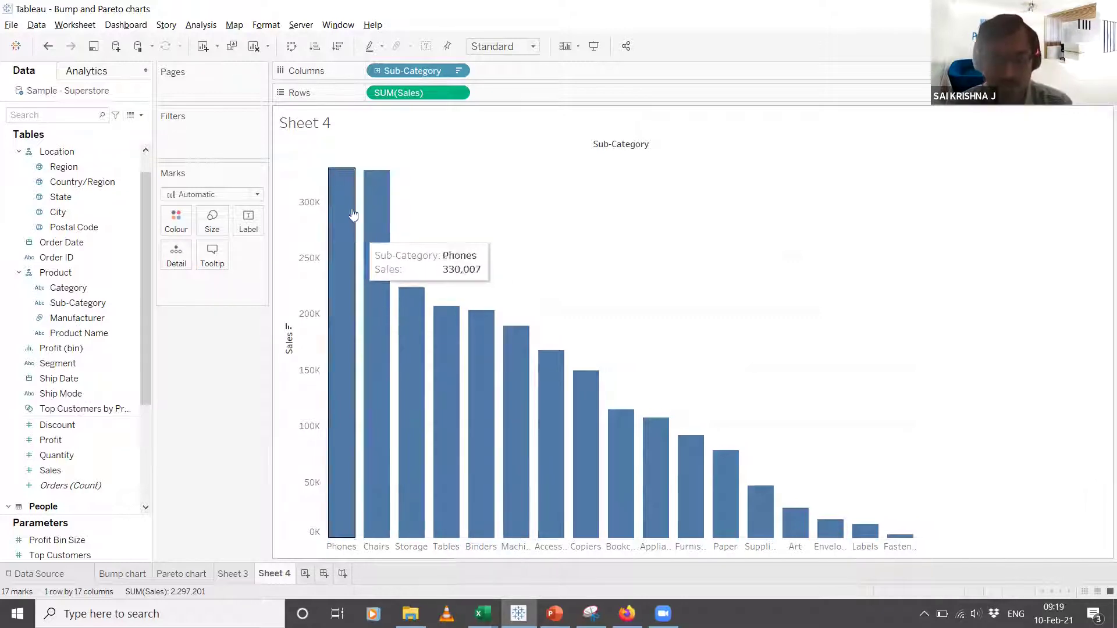
mouse_move(621, 427)
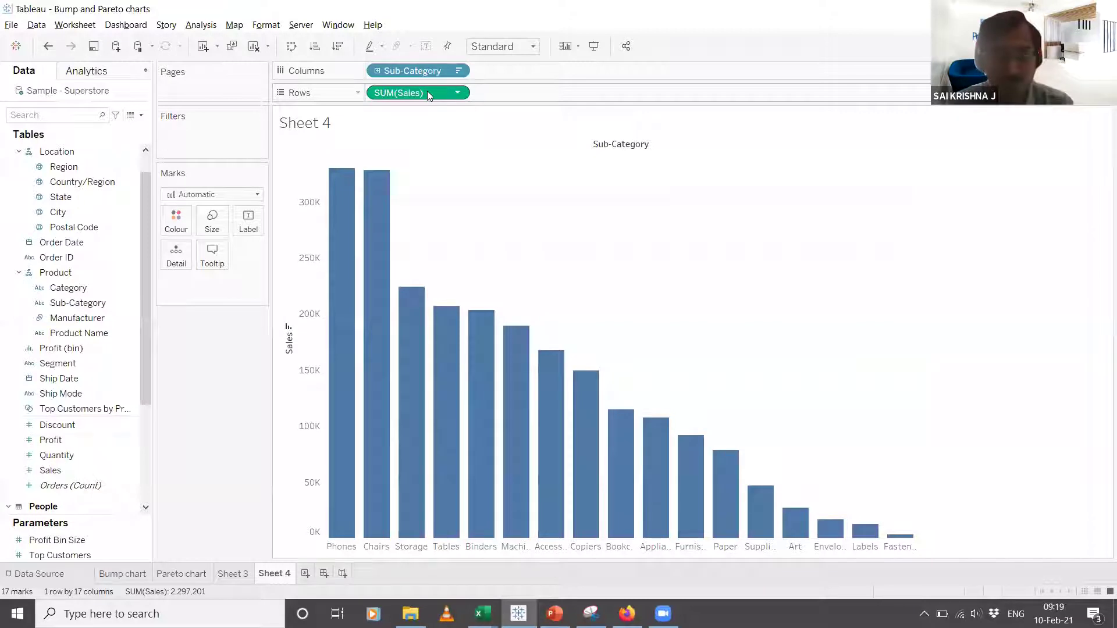
Duplicate SUM(Sales) on Rows to add a second sales chart, and consult the cumulative share column in Excel before returning to Tableau.
left_click_drag(429, 95, 549, 96)
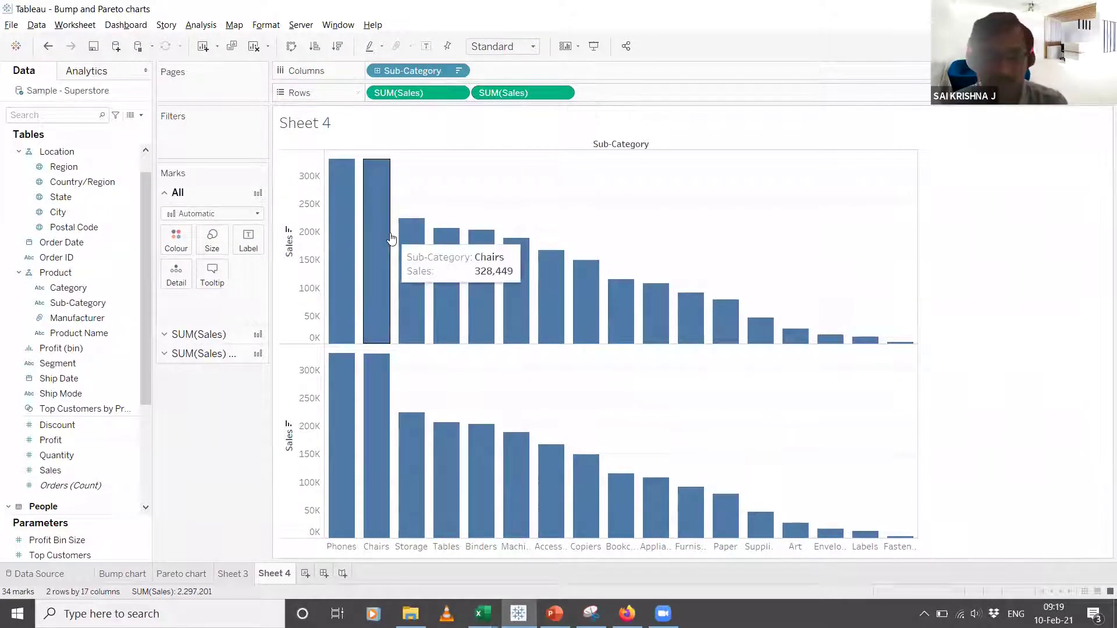
key("alt+Tab")
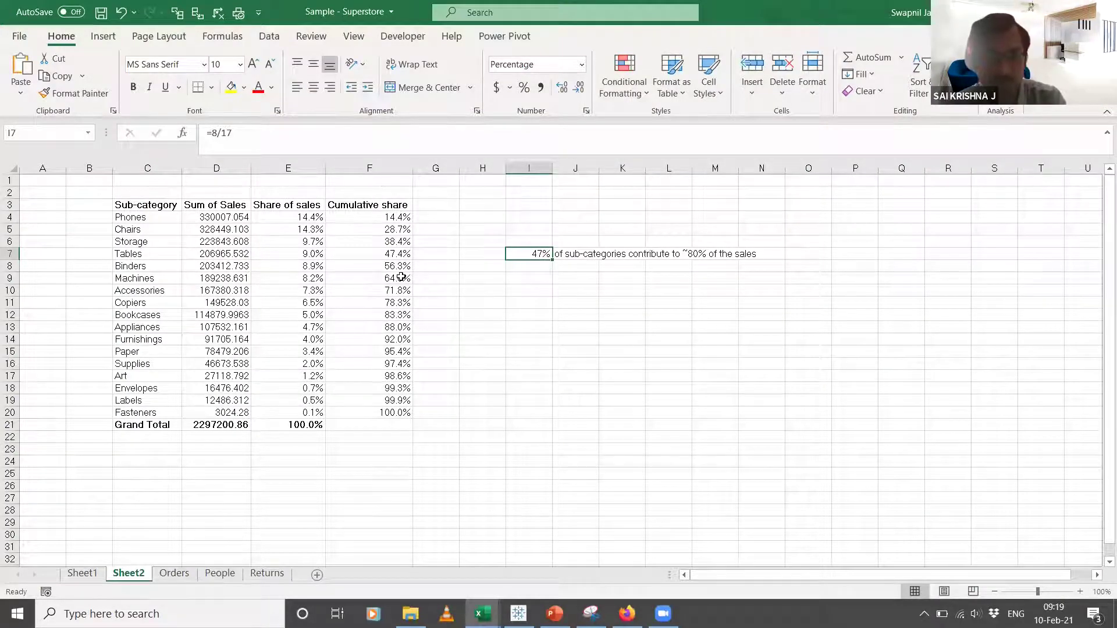
key("alt+Tab")
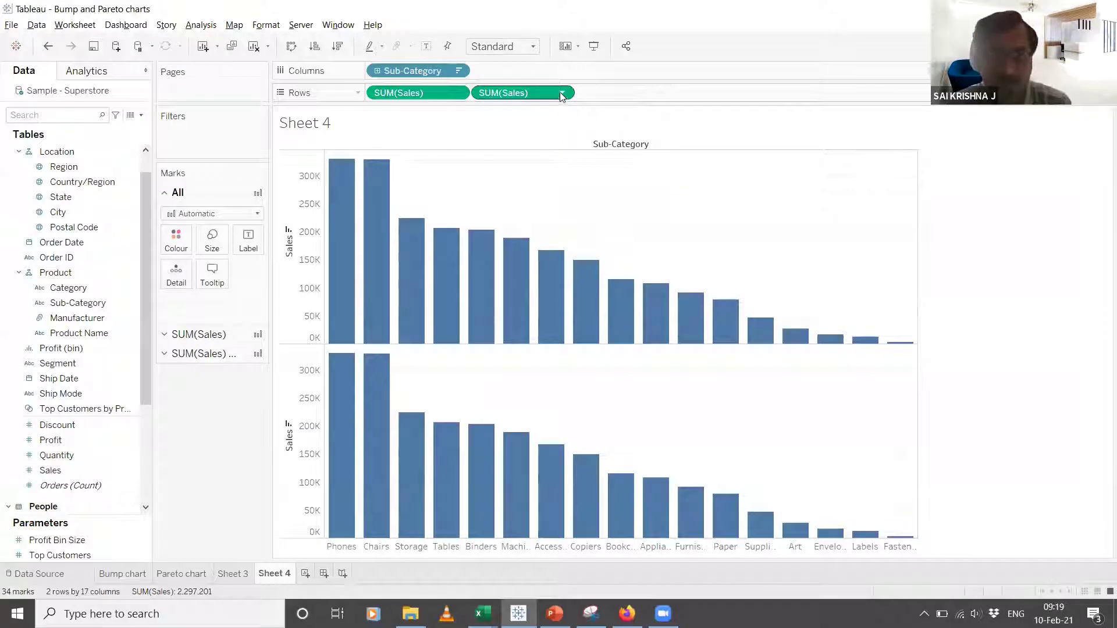
Apply a Running Total quick table calculation to the second SUM(Sales) on Rows and change its mark type to Line.
left_click(563, 94)
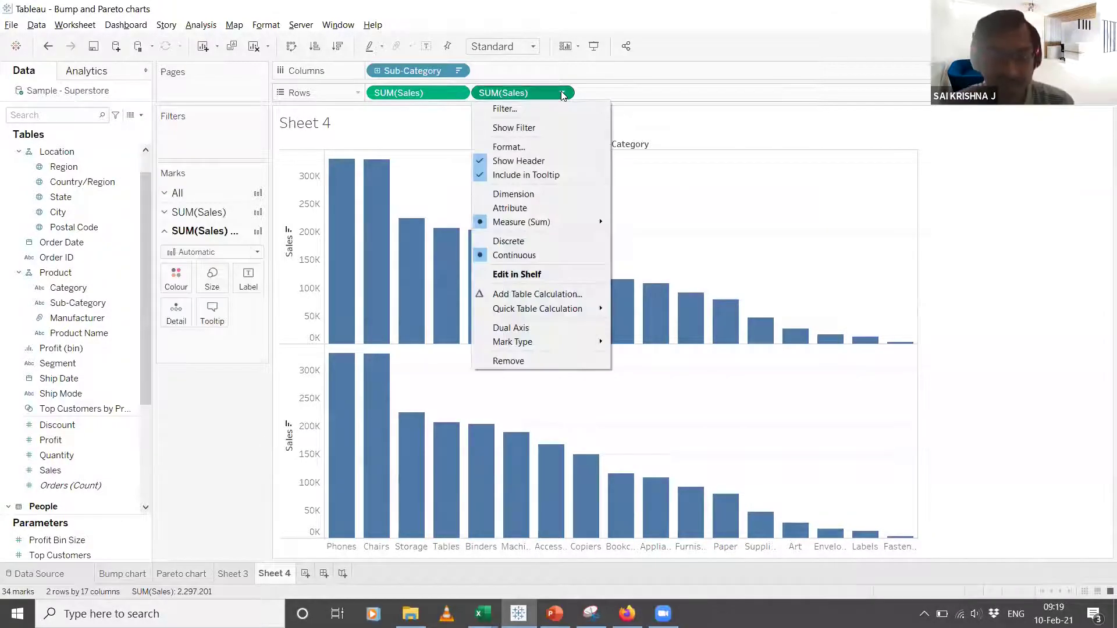
mouse_move(579, 309)
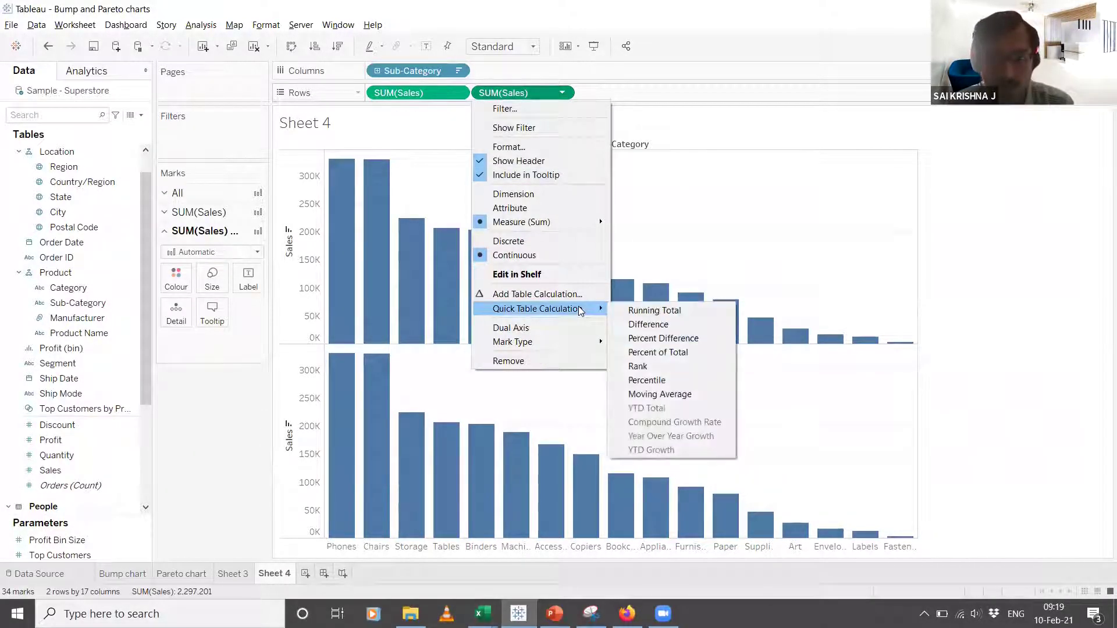
left_click(634, 311)
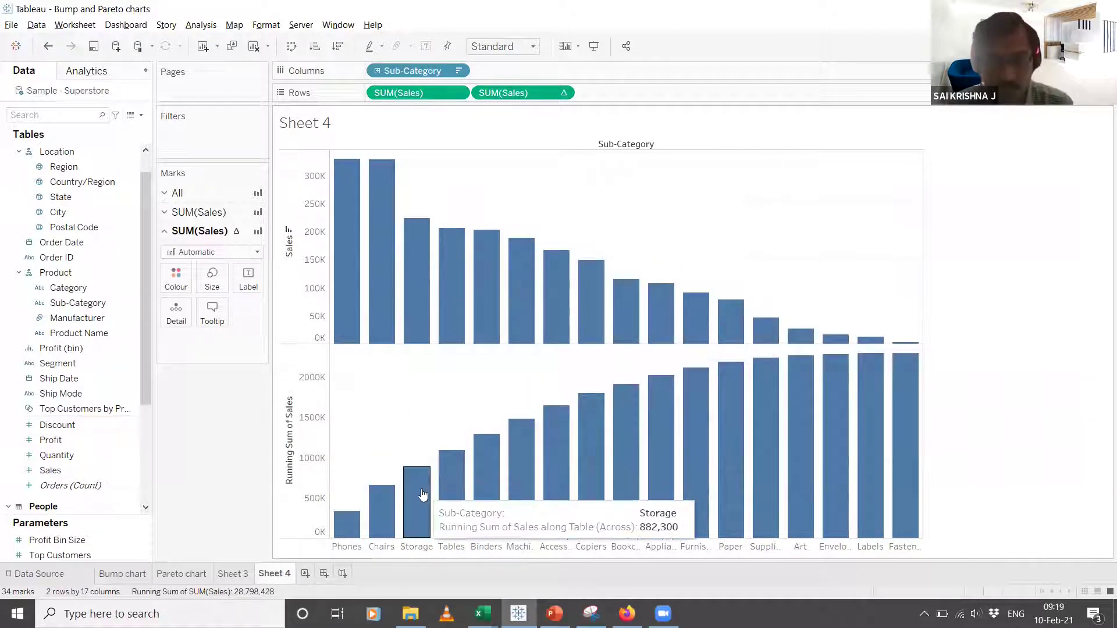
left_click(238, 253)
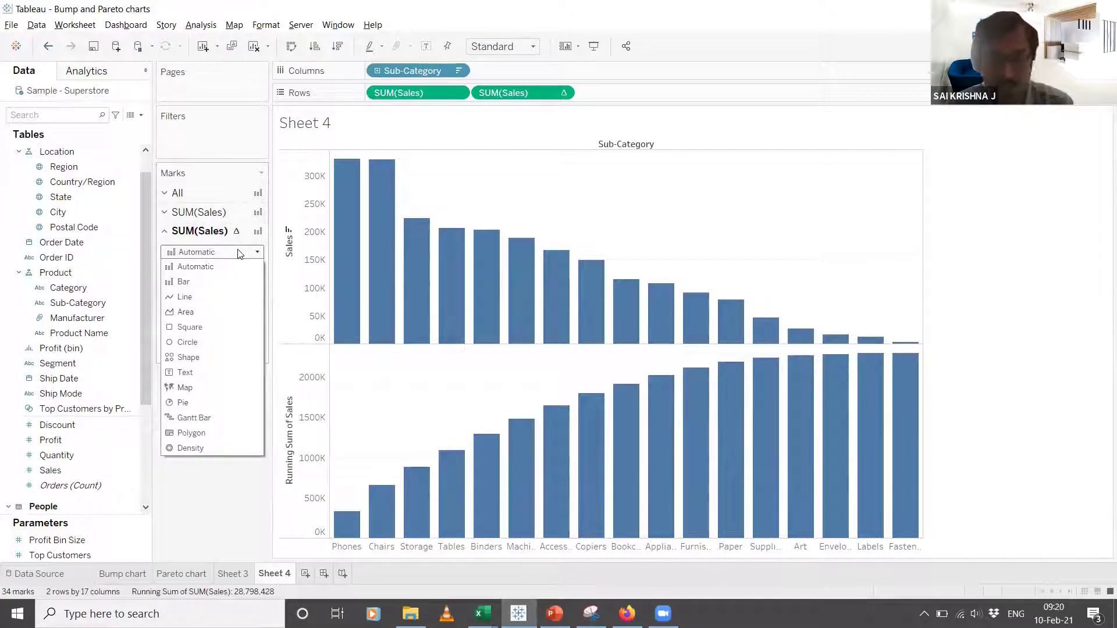
left_click(186, 294)
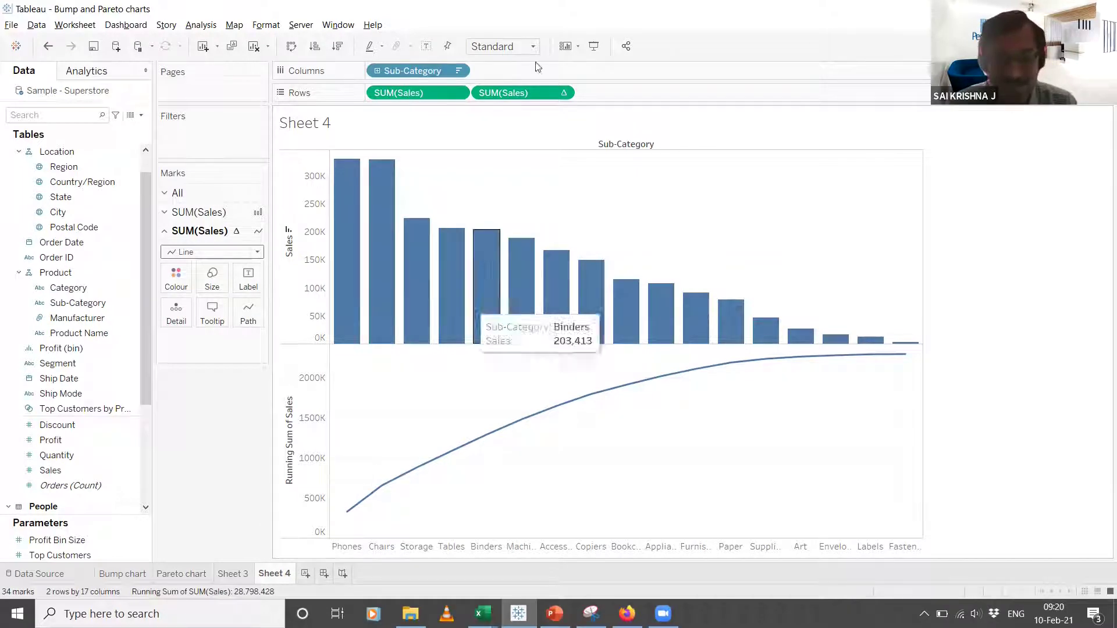
left_click(563, 93)
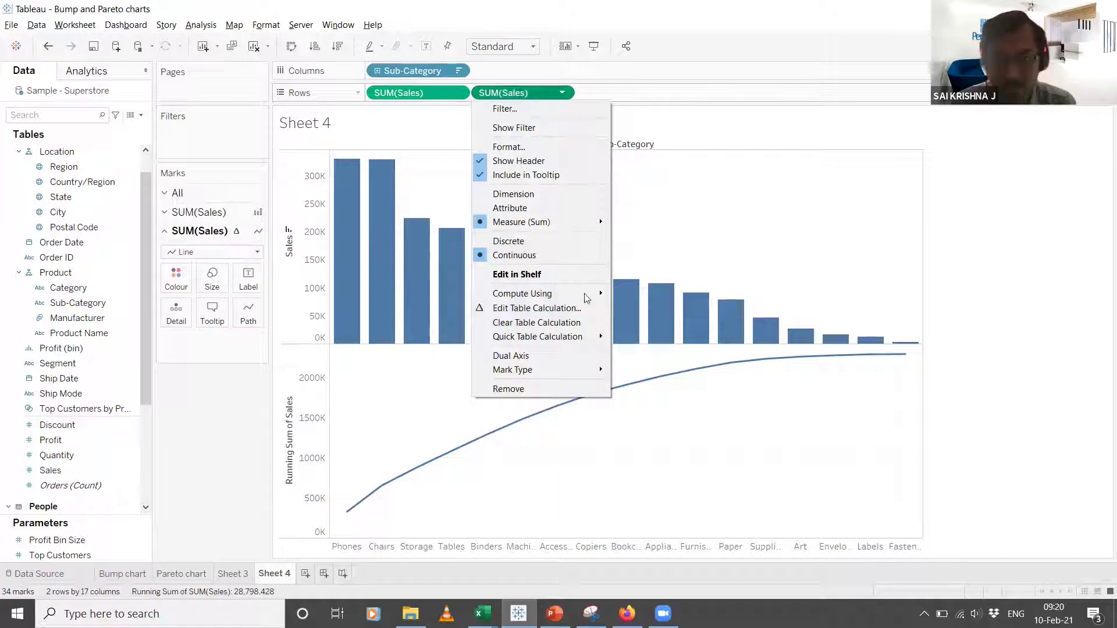
mouse_move(590, 342)
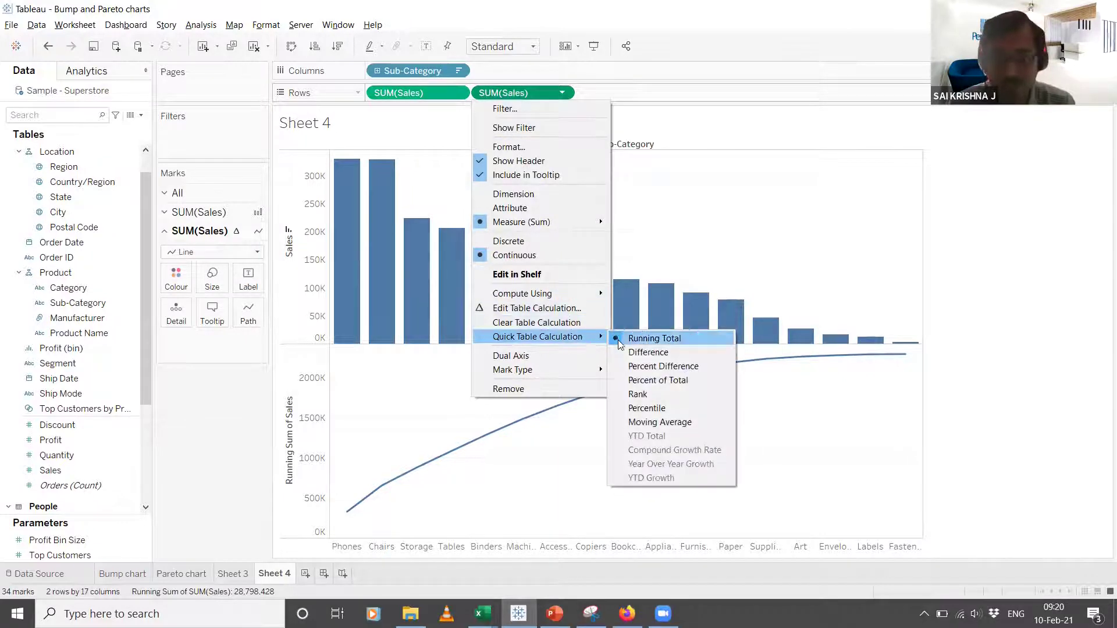
left_click(571, 313)
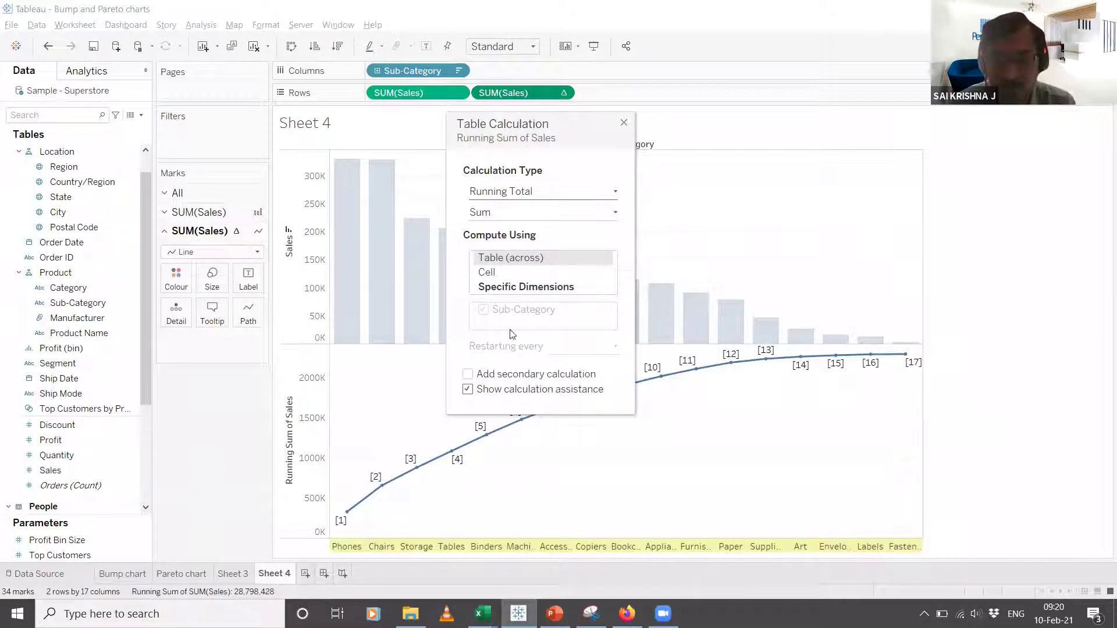
left_click(623, 125)
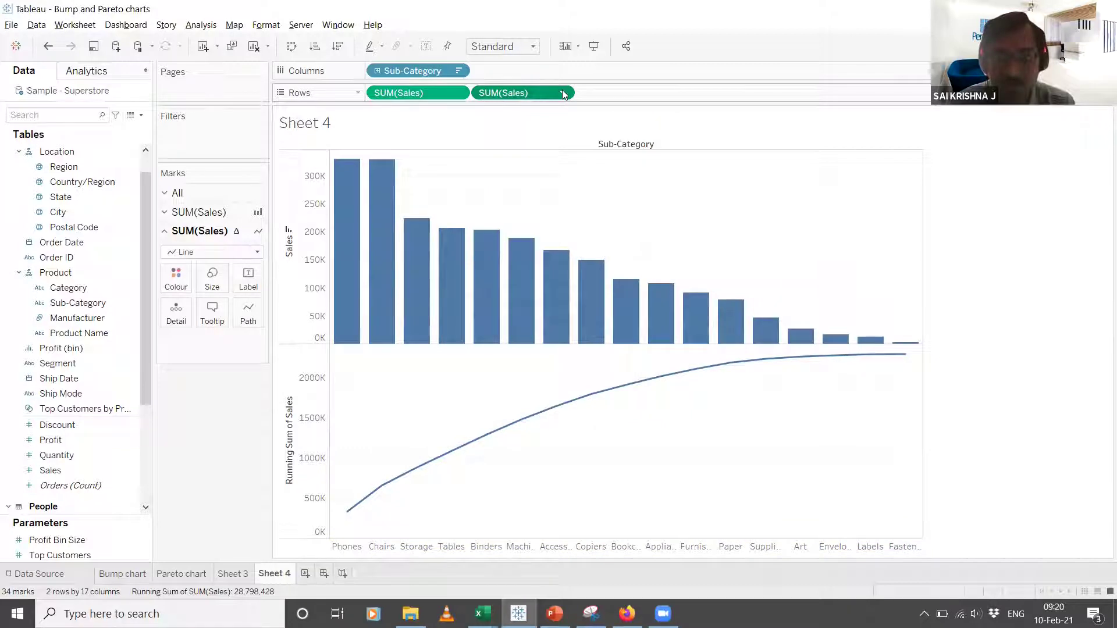
Add a Percent of Total secondary calculation to the running total of the second SUM(Sales).
left_click(563, 93)
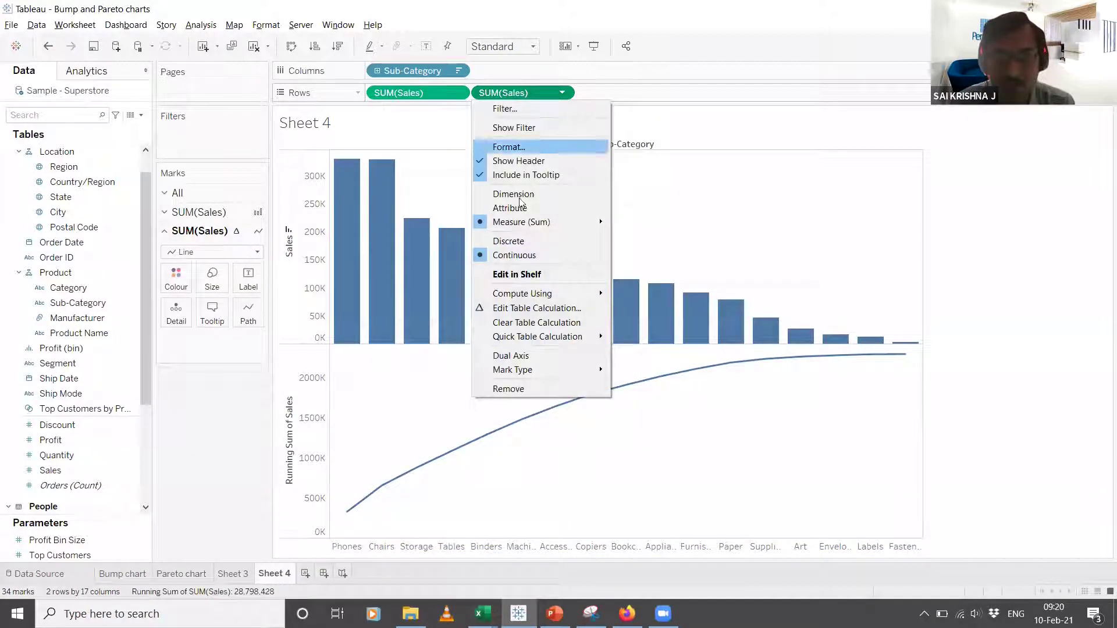
left_click(528, 308)
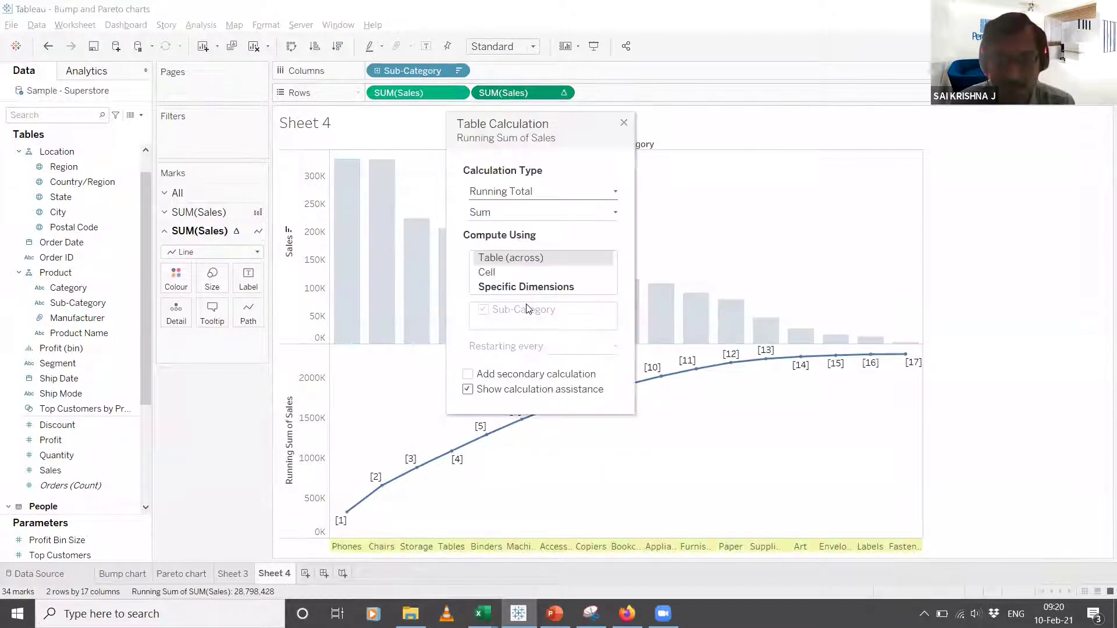
left_click(468, 374)
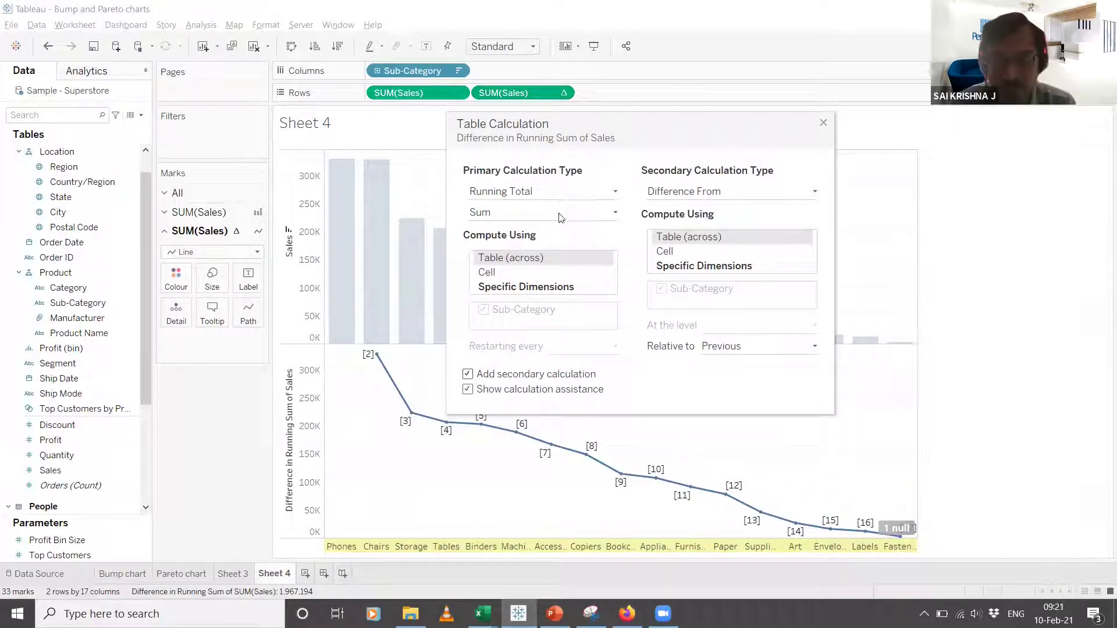
left_click(740, 193)
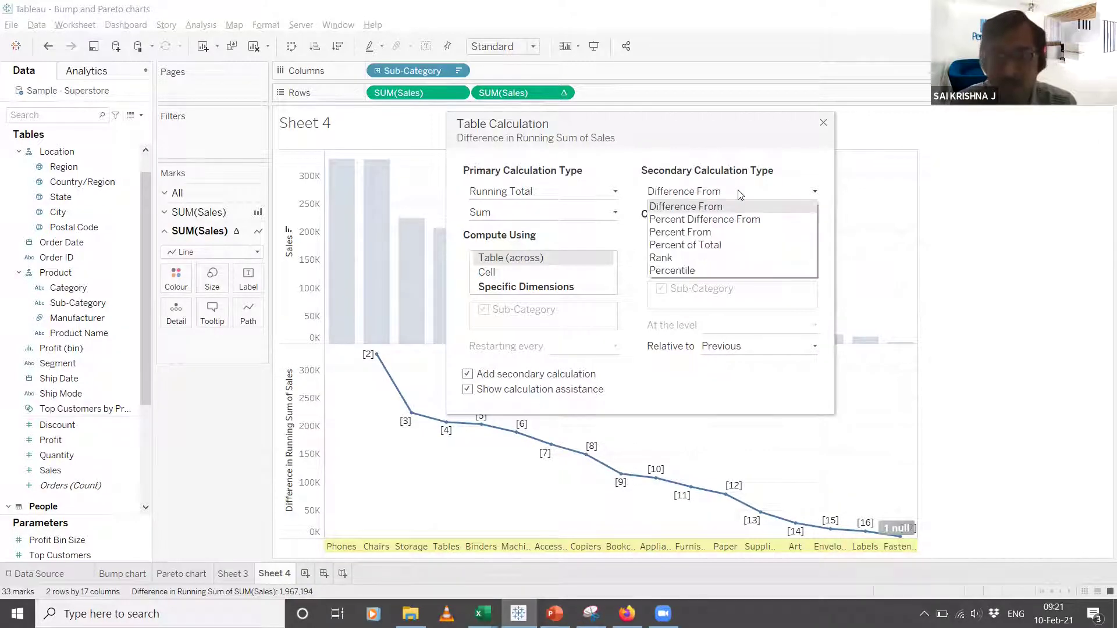
left_click(709, 245)
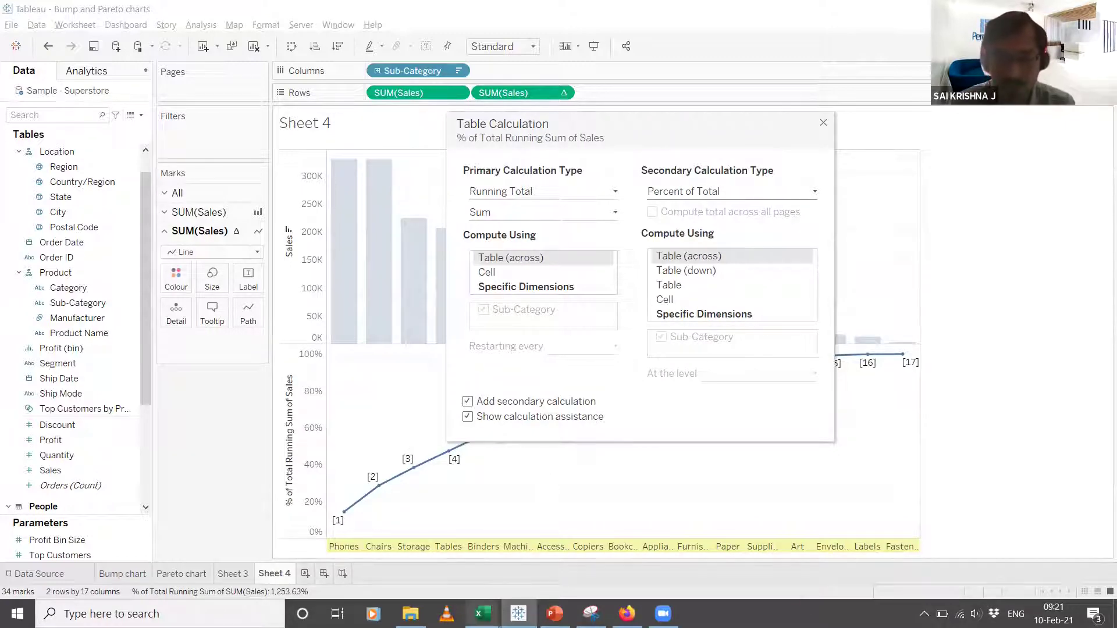
Switch to the Sample - Superstore workbook in Excel, enter =D4 in G4 and =D5+G4 in G5 for running sales, and return to Tableau.
mouse_move(482, 613)
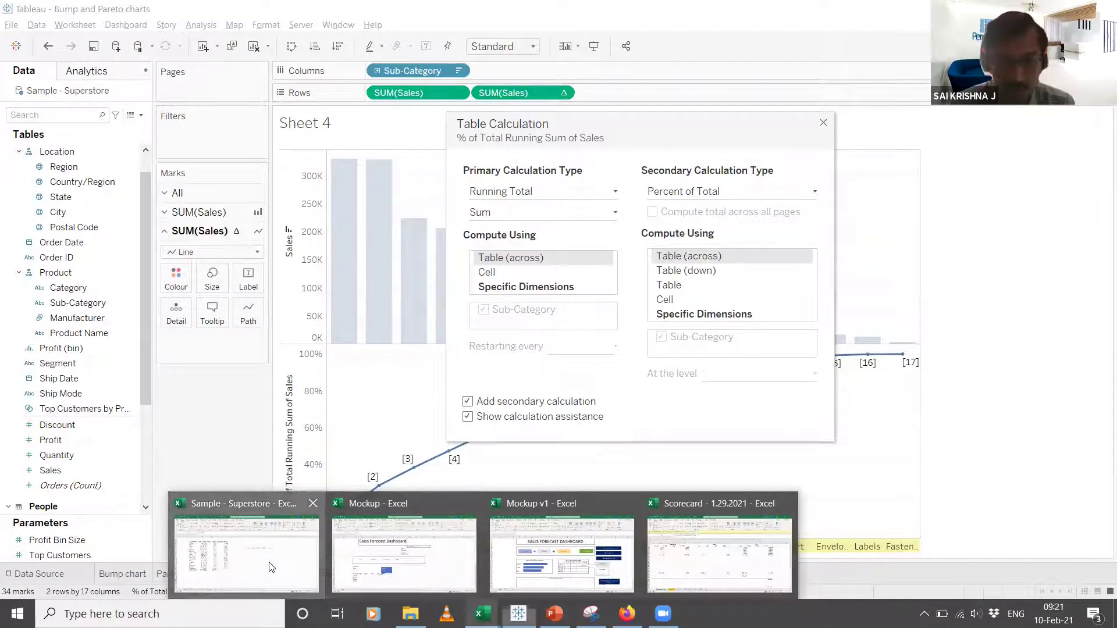
left_click(290, 523)
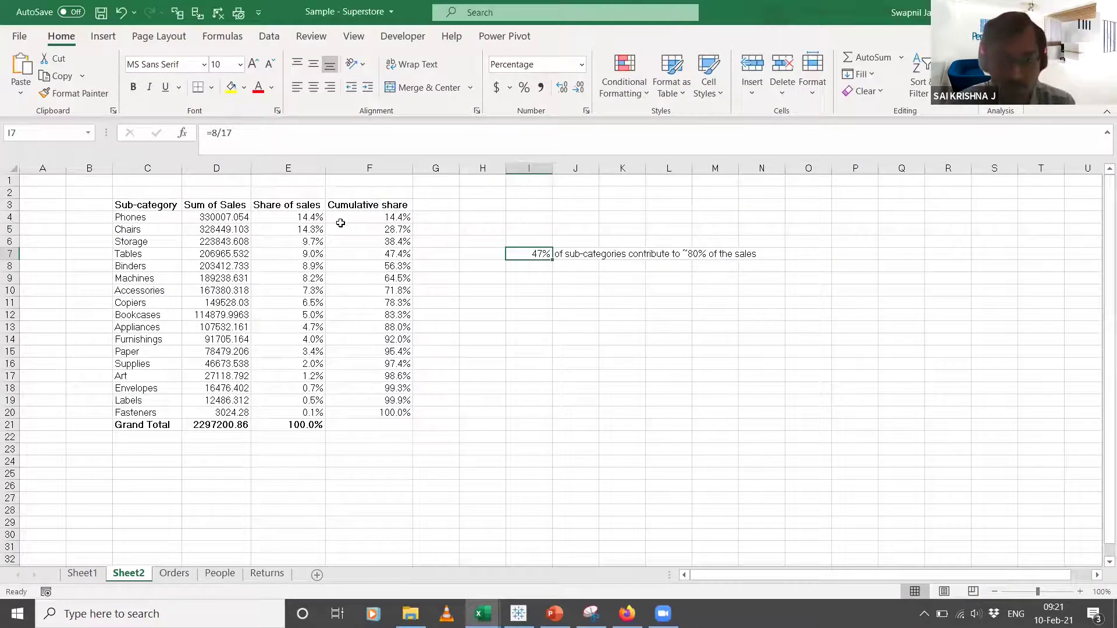
left_click(429, 217)
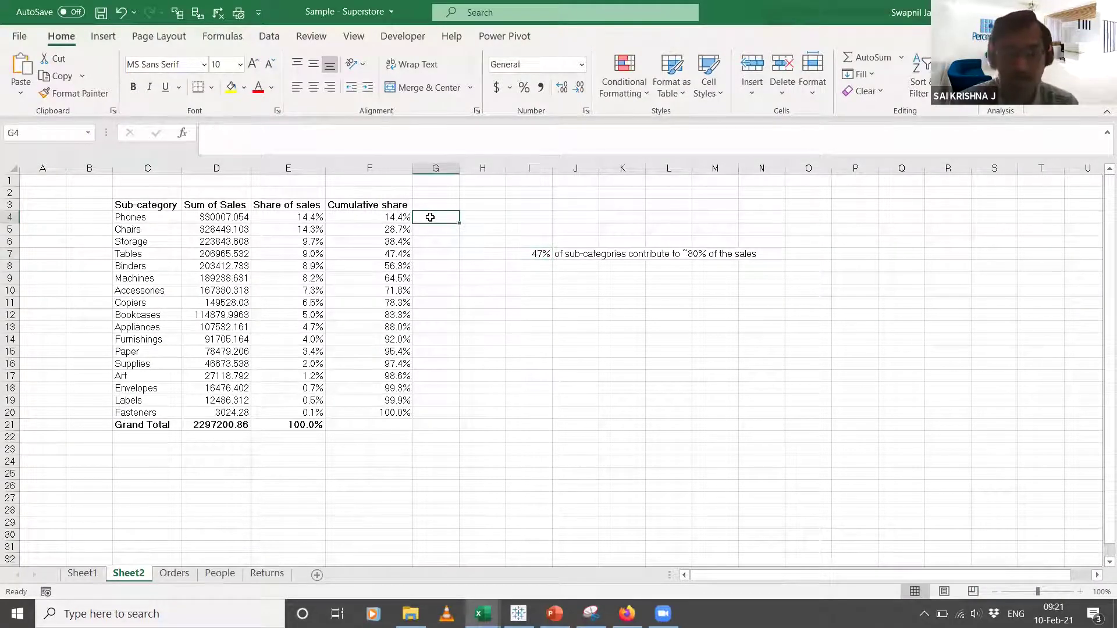
type("=")
left_click(218, 216)
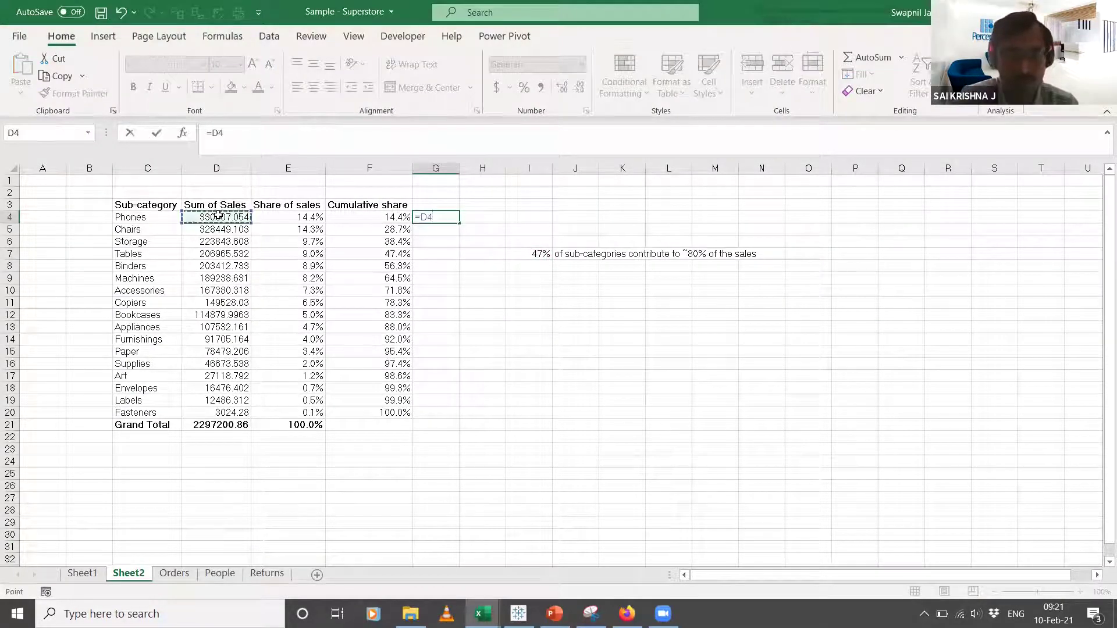
key("Return")
type("=")
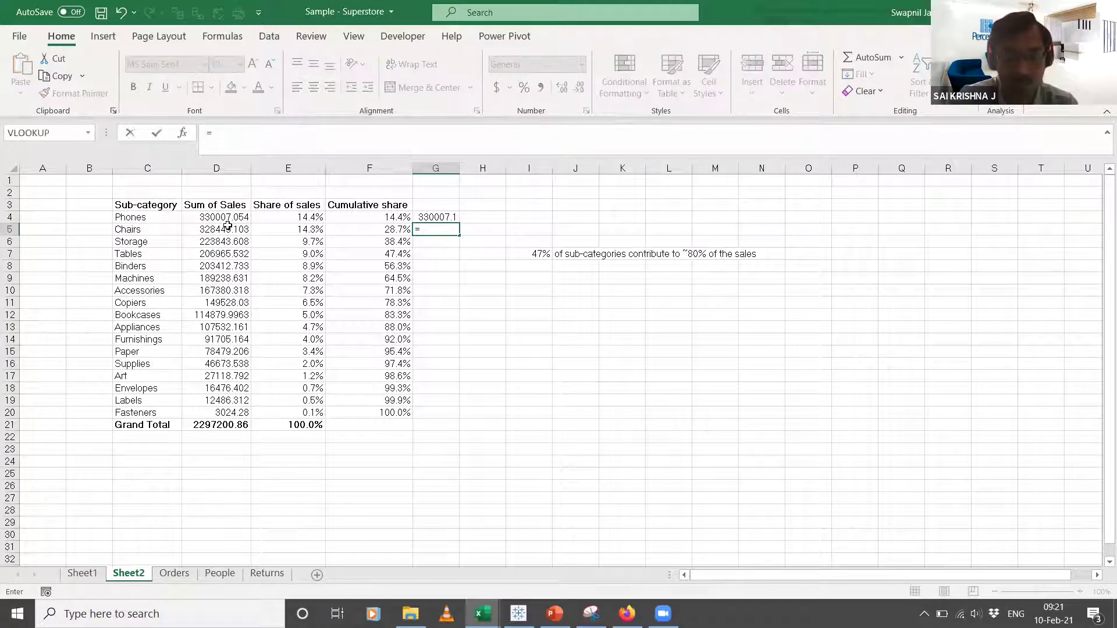
left_click(226, 230)
type("+")
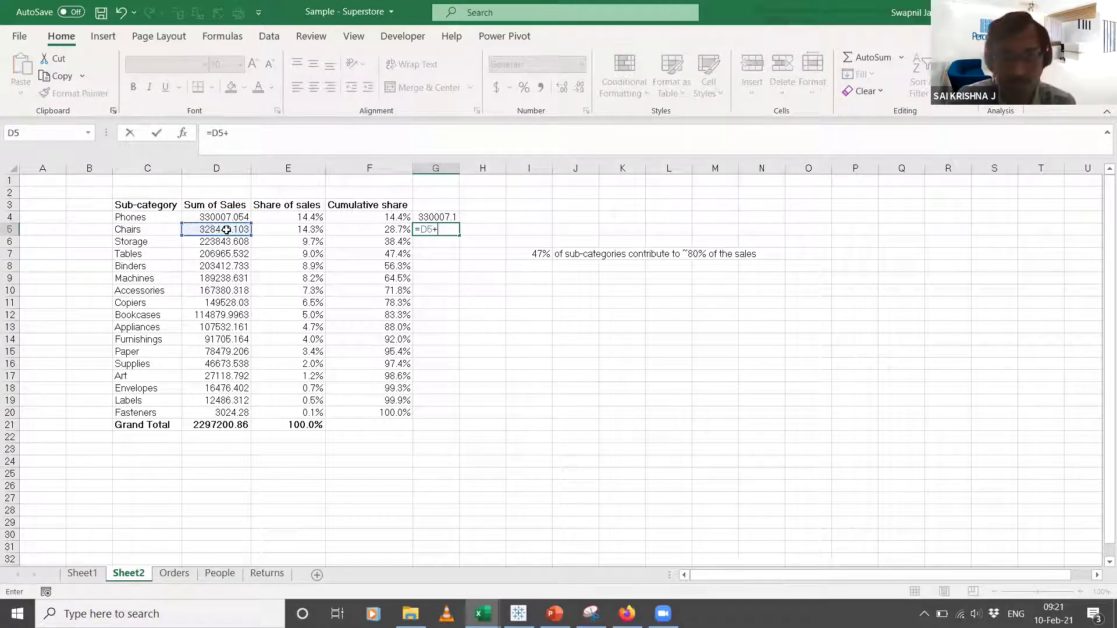
left_click(432, 217)
key("Return")
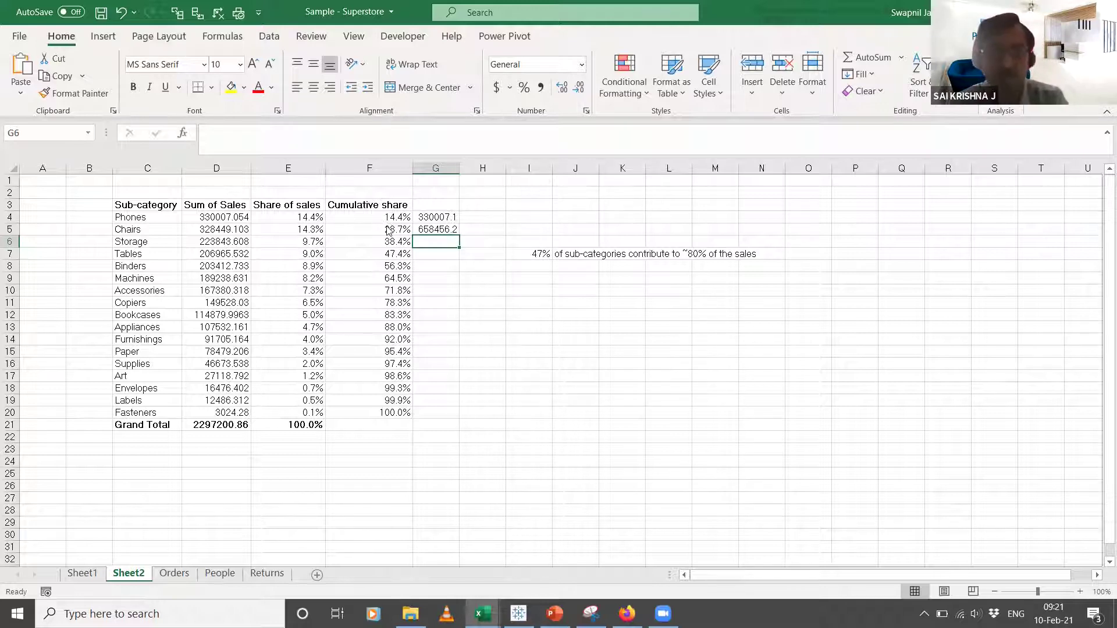
key("alt+Tab")
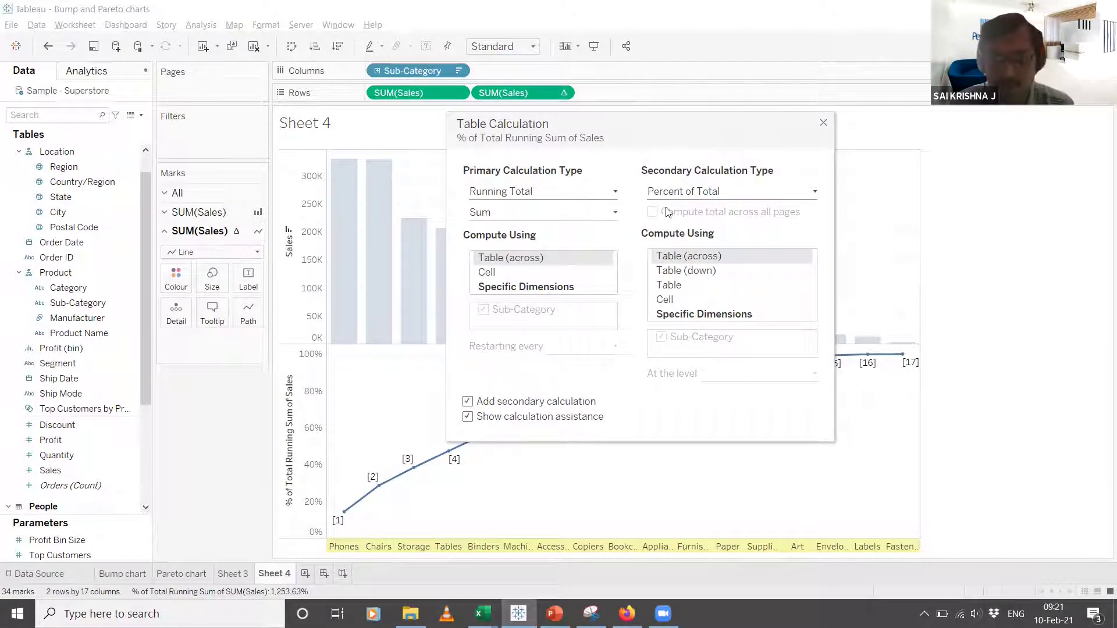
Close the table calculation settings and compare the Bookcases point on the line with its cumulative share in Excel before returning to Tableau.
left_click(824, 124)
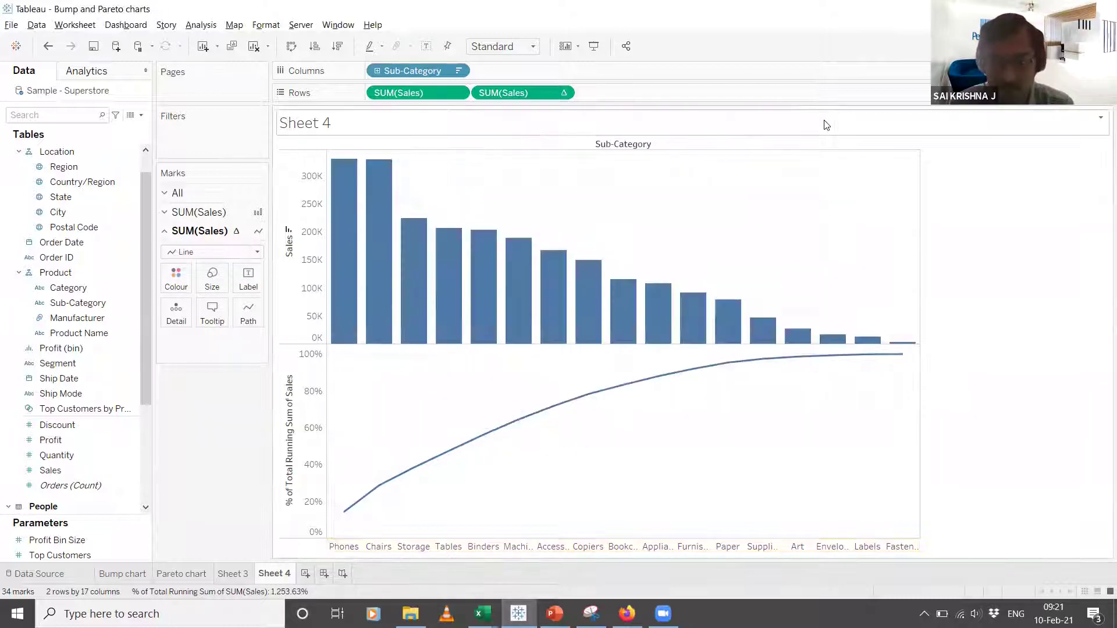
mouse_move(626, 391)
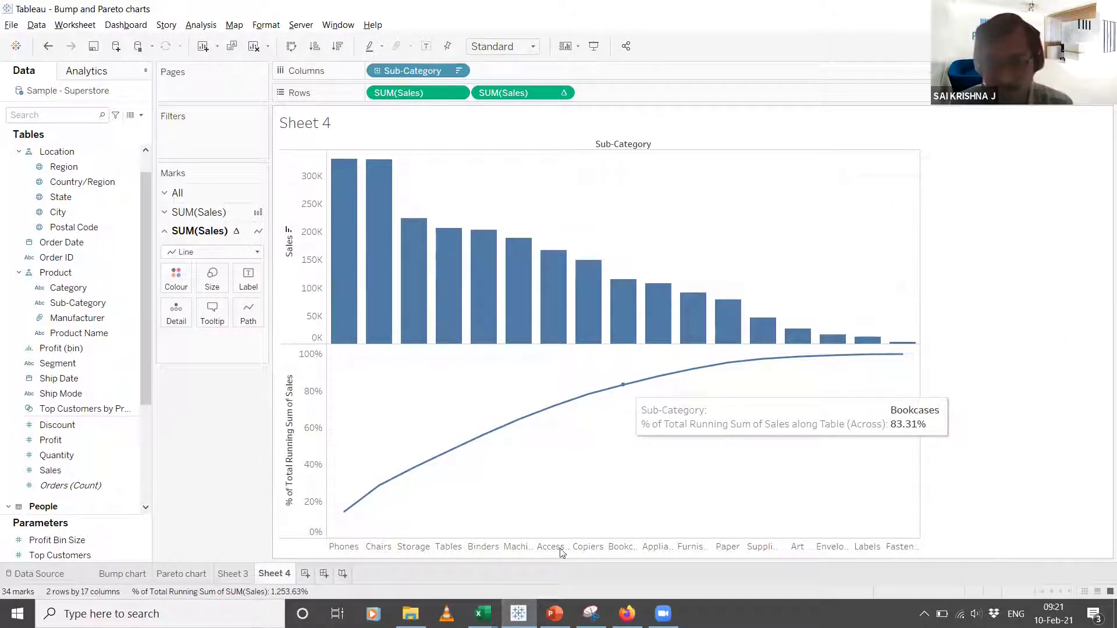
mouse_move(483, 613)
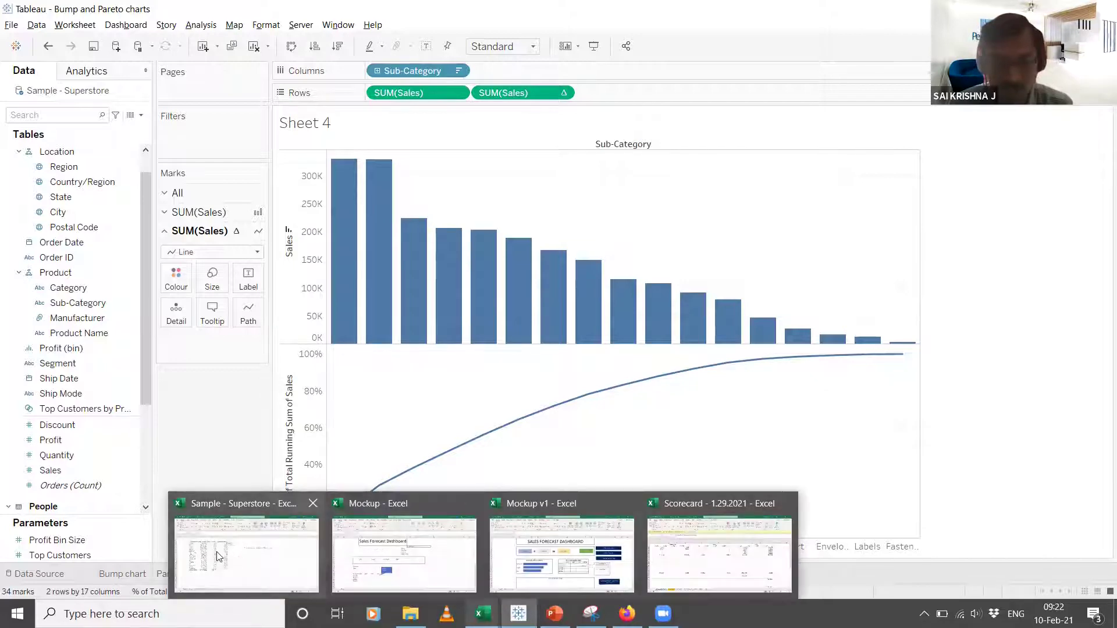
left_click(303, 559)
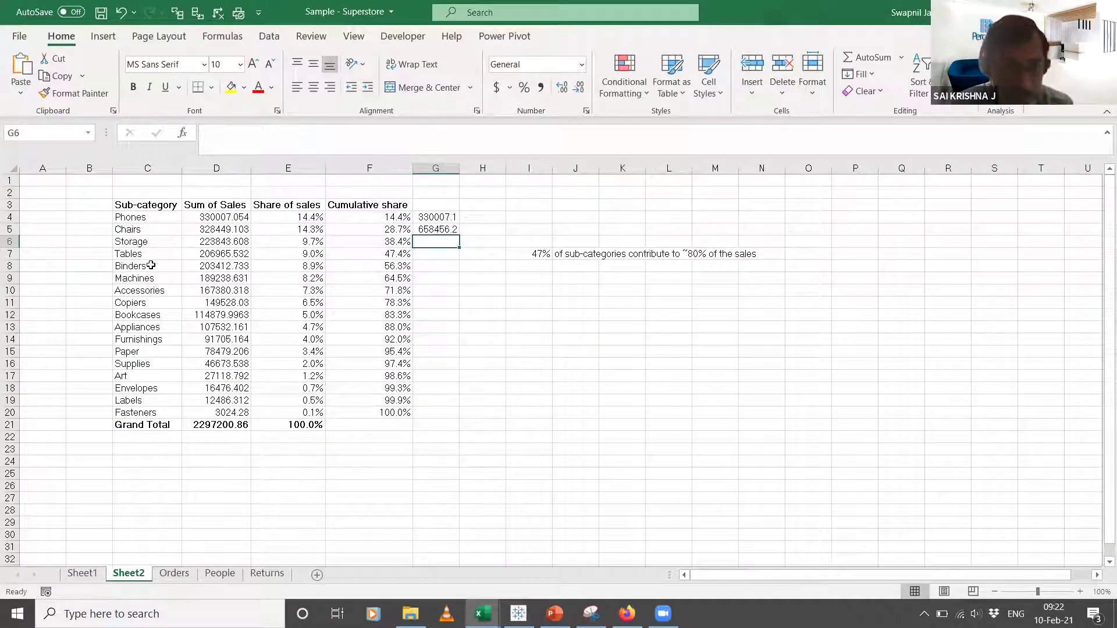
left_click(10, 315)
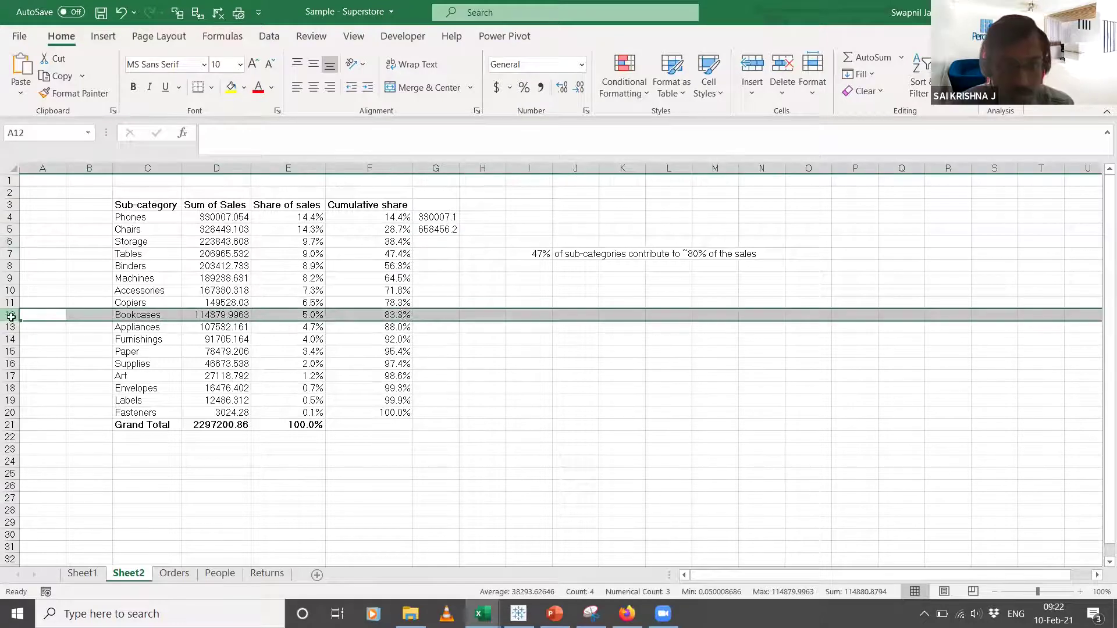
left_click(374, 316)
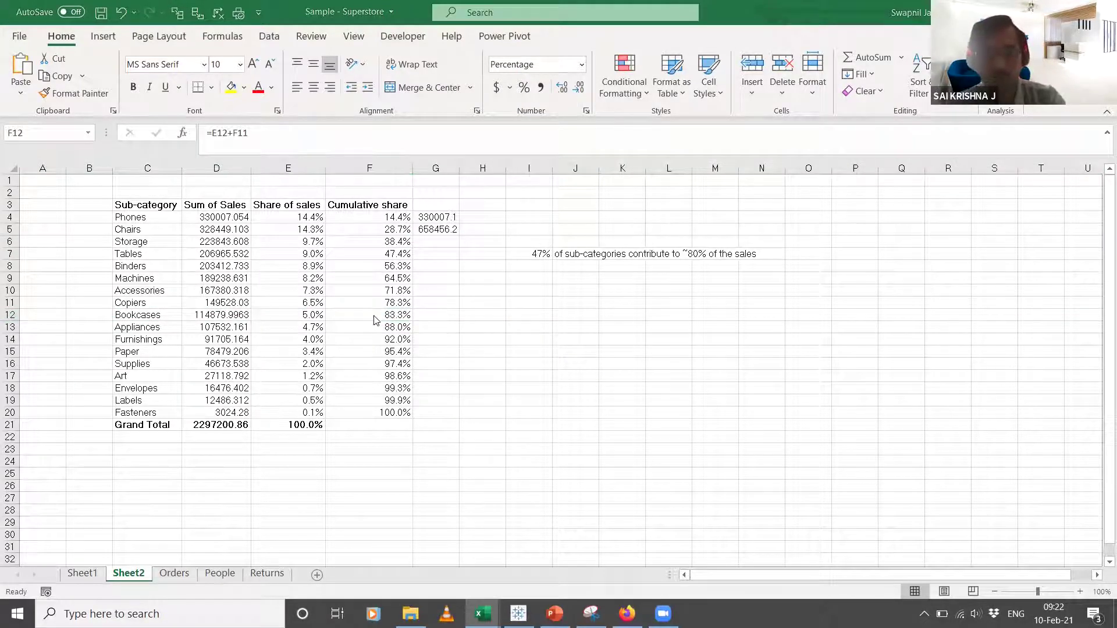
key("alt+Tab")
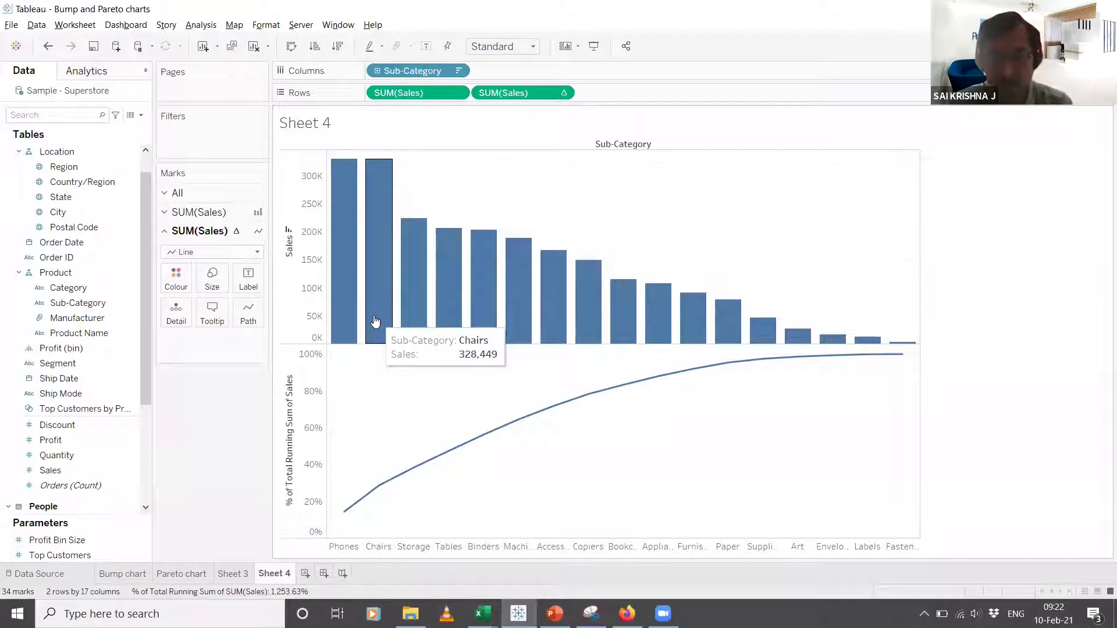
Combine the two sales charts on a dual axis and set the first SUM(Sales) mark type to Bar.
left_click(562, 93)
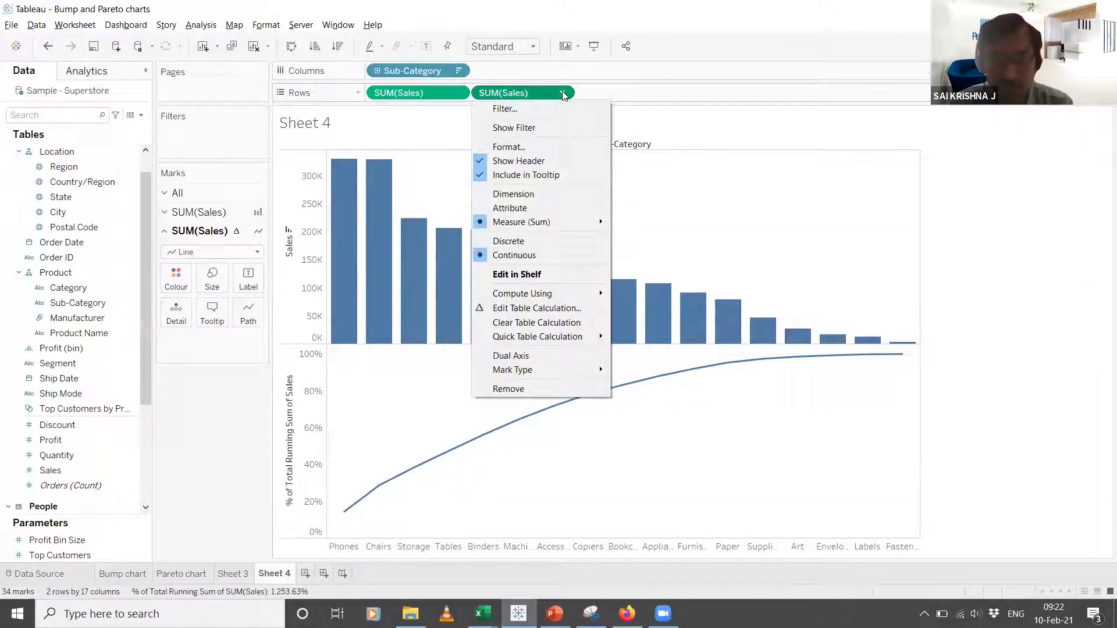
left_click(512, 356)
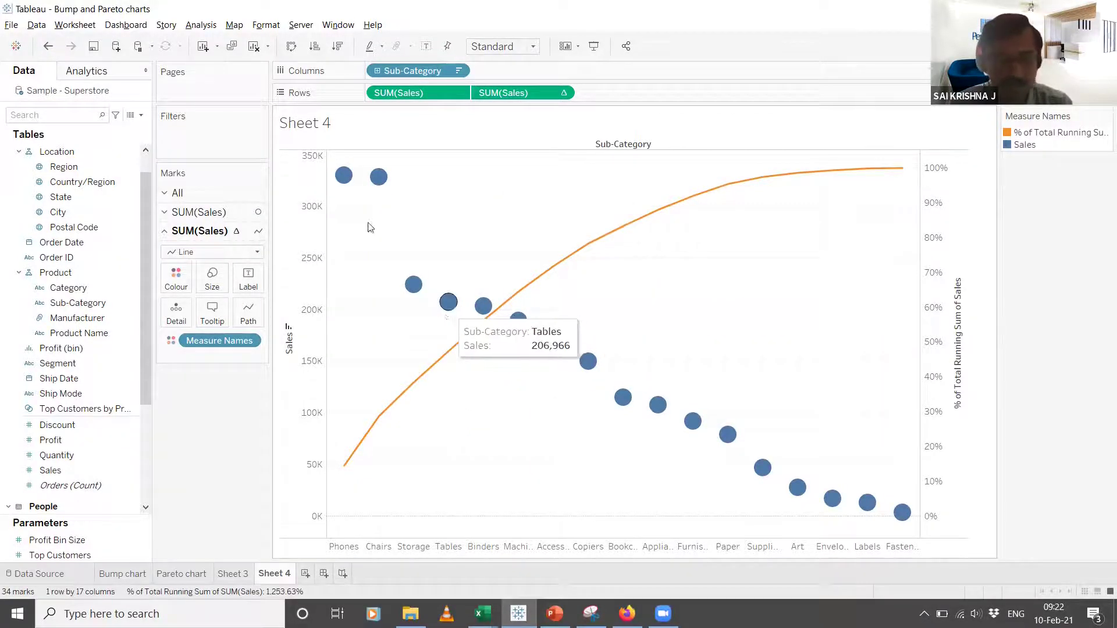
left_click(197, 212)
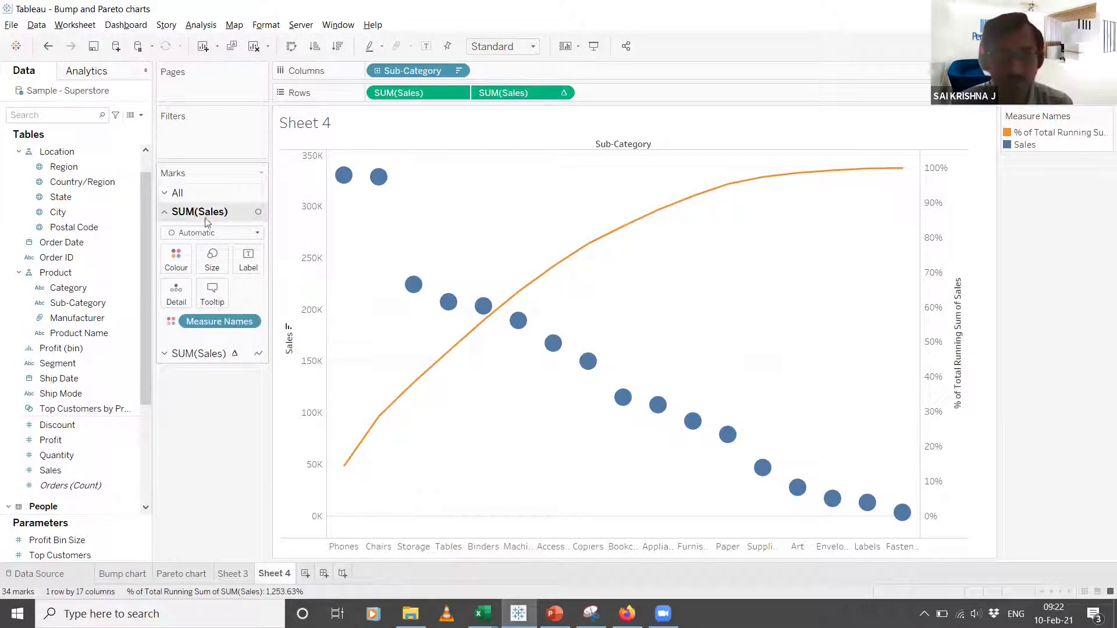
left_click(218, 232)
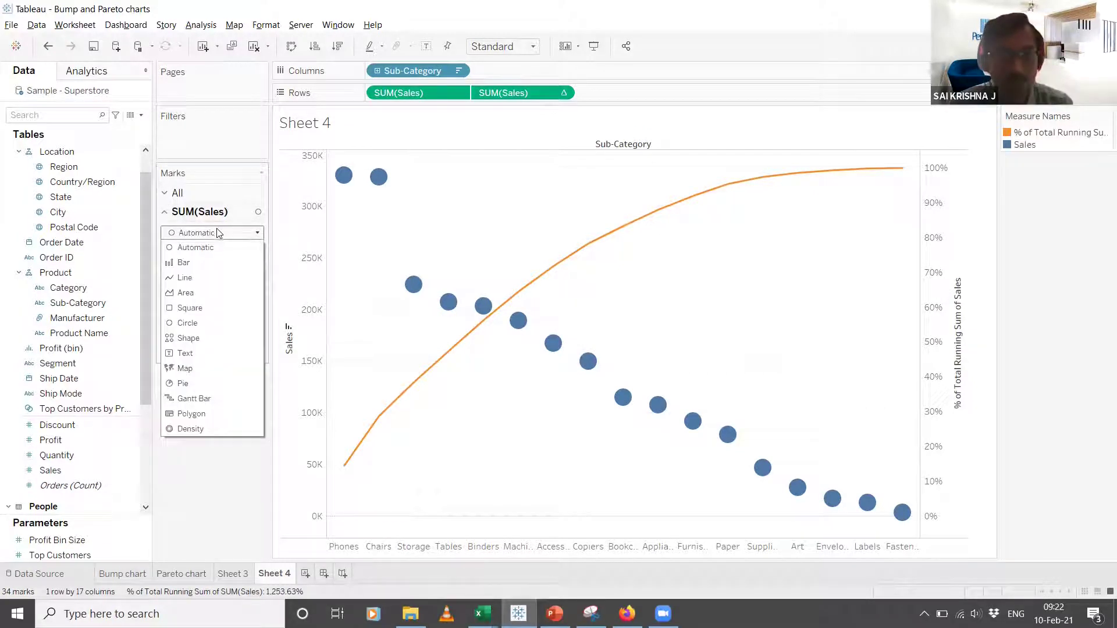
left_click(185, 263)
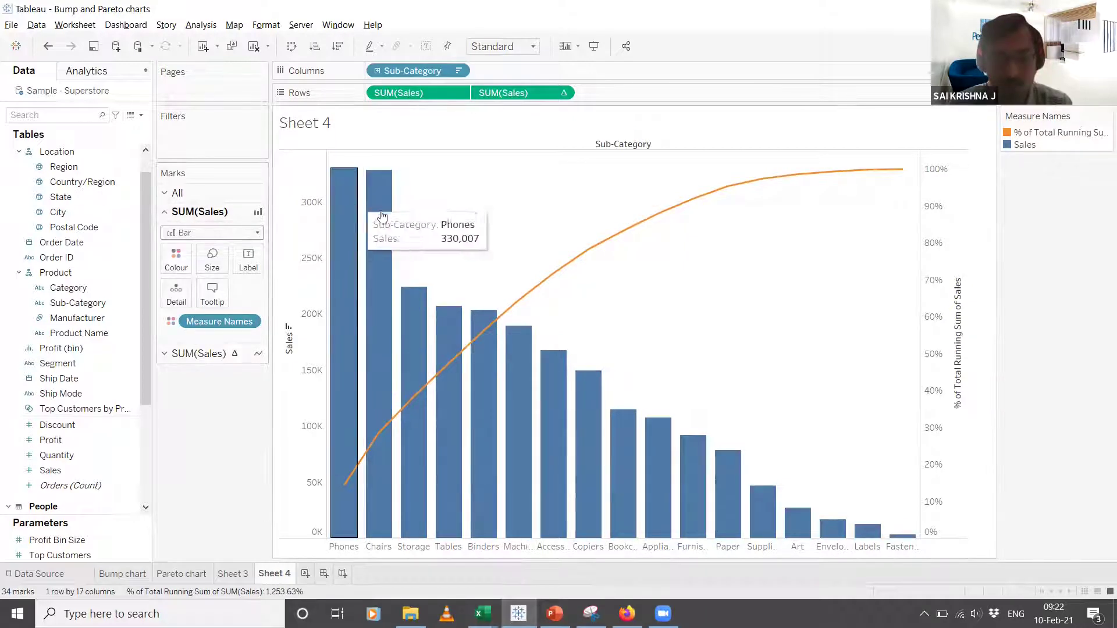
Inspect the sales bars and the Bookcases and Copiers points on the cumulative percentage line of the Pareto chart.
mouse_move(382, 217)
mouse_move(411, 326)
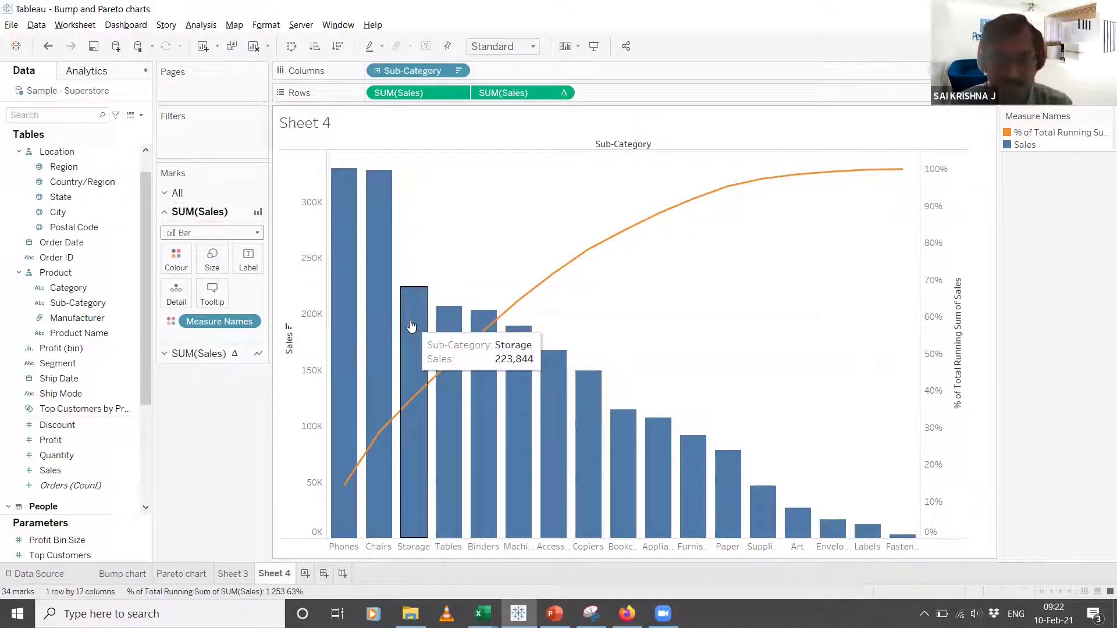
mouse_move(547, 290)
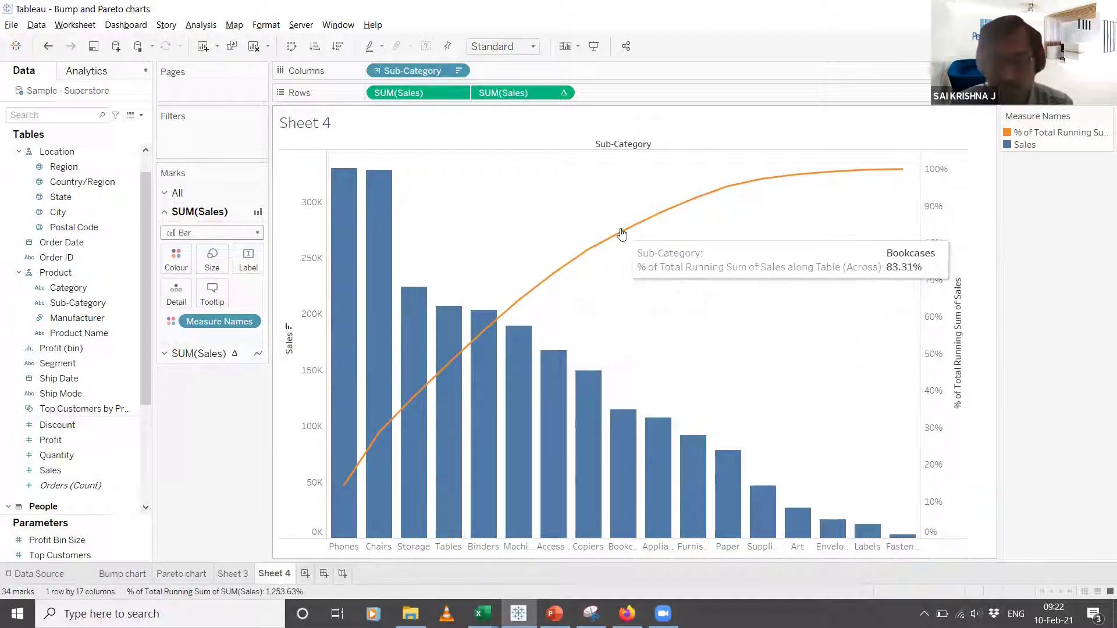
mouse_move(751, 184)
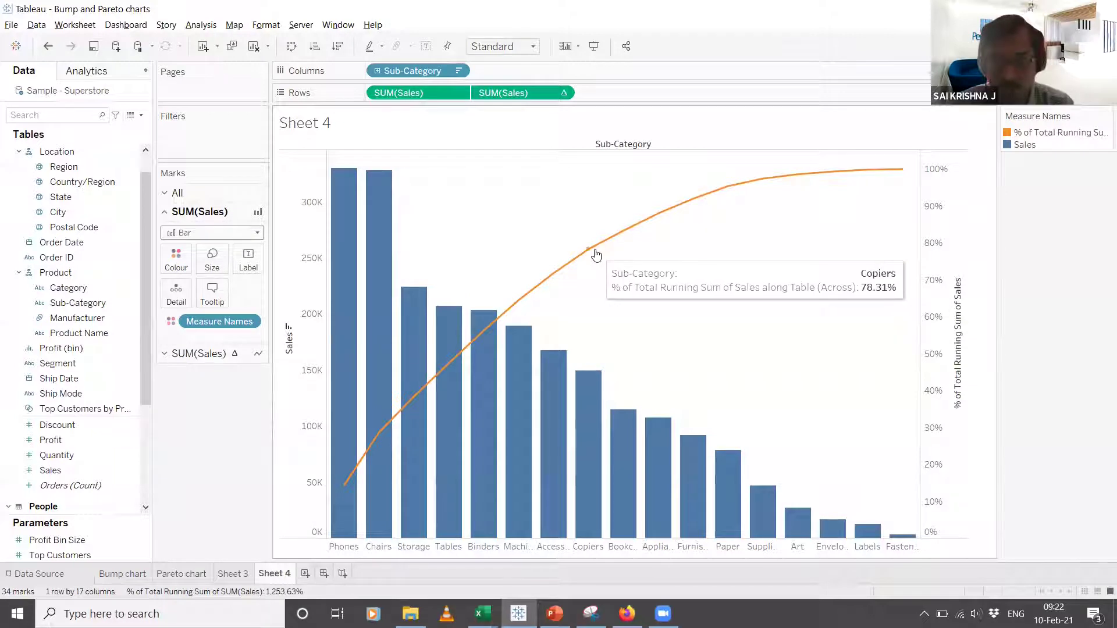
mouse_move(613, 245)
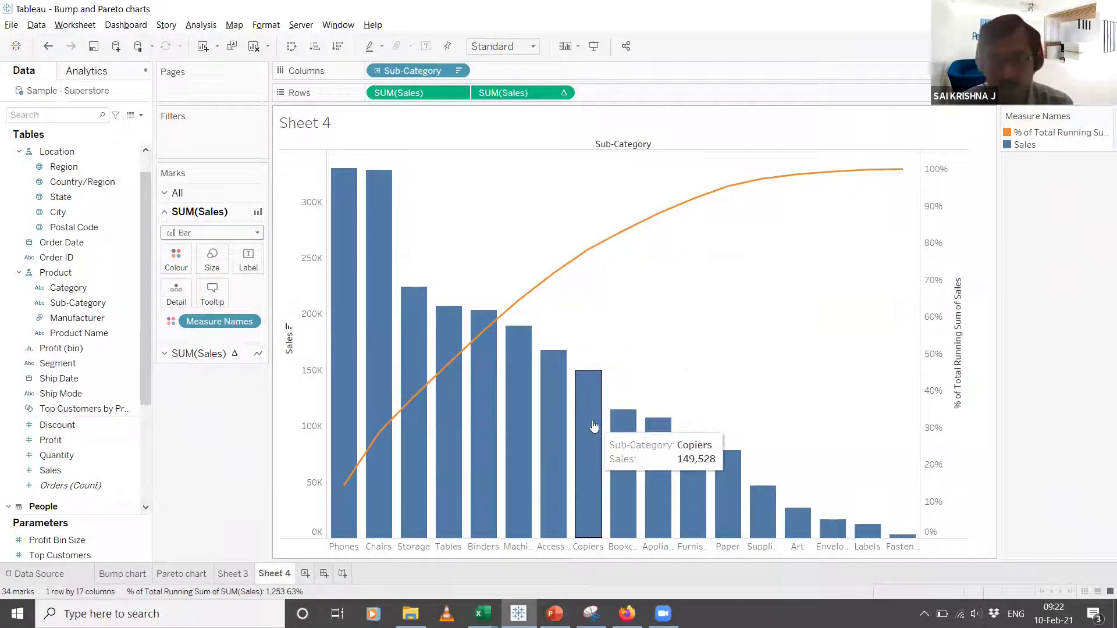
mouse_move(488, 430)
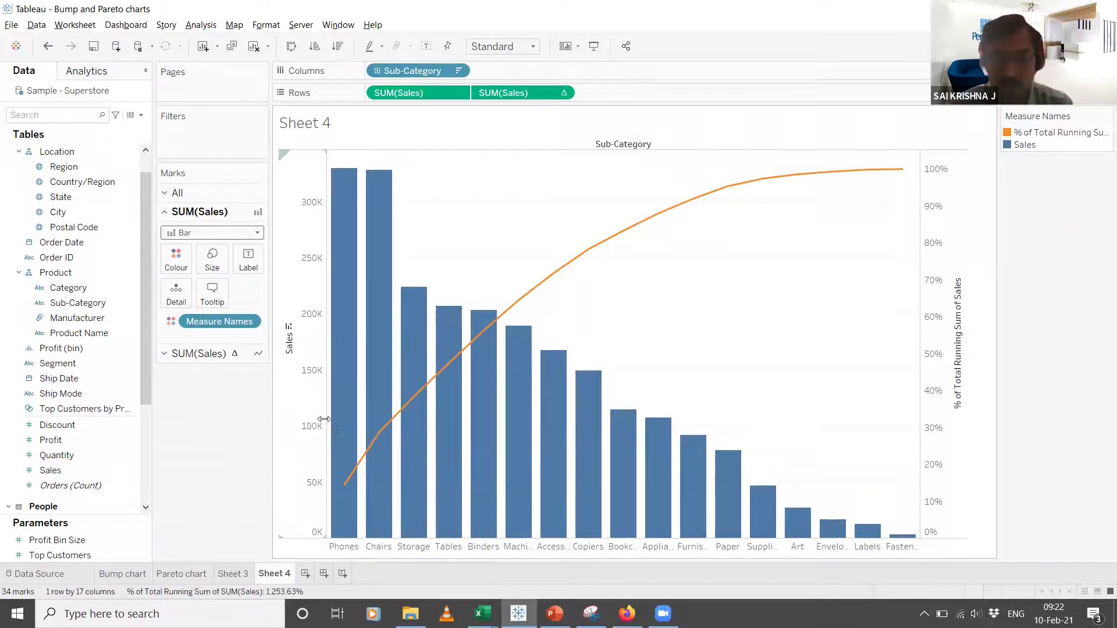